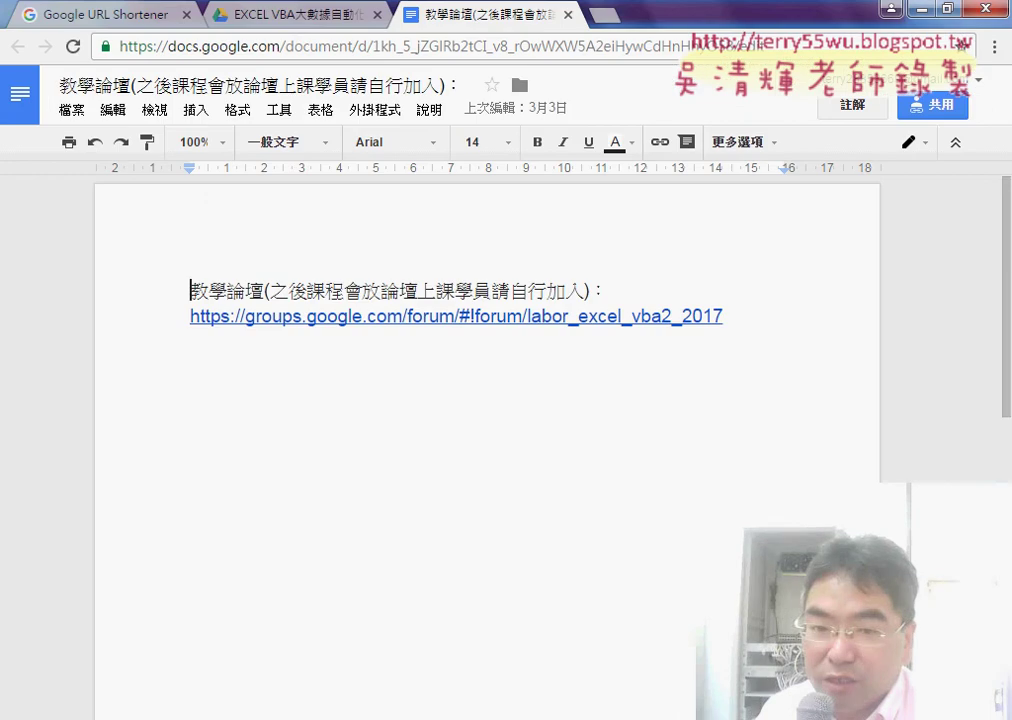
Open the labor_excel_vba2_2017 Google Groups forum from the link in the Docs document
click(295, 27)
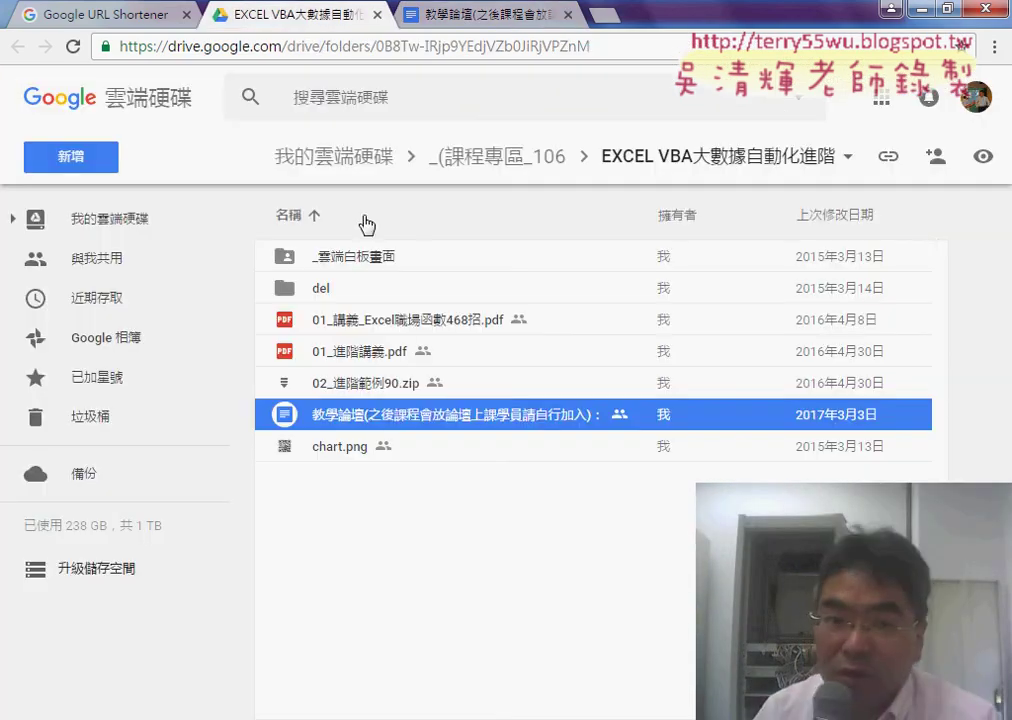
click(485, 14)
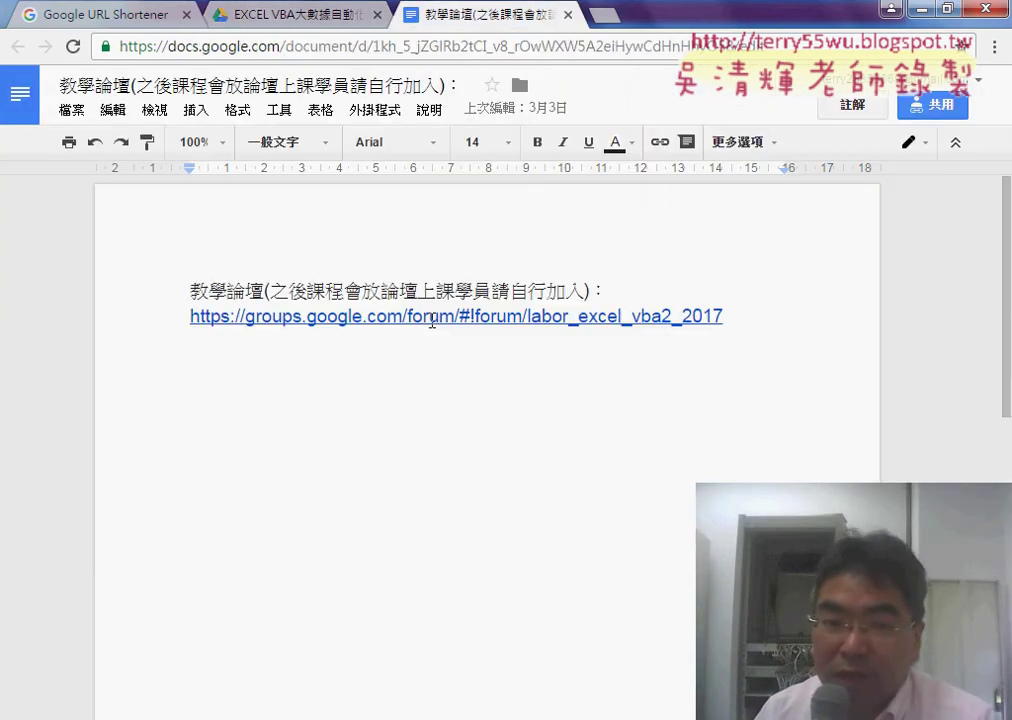
click(440, 314)
click(444, 348)
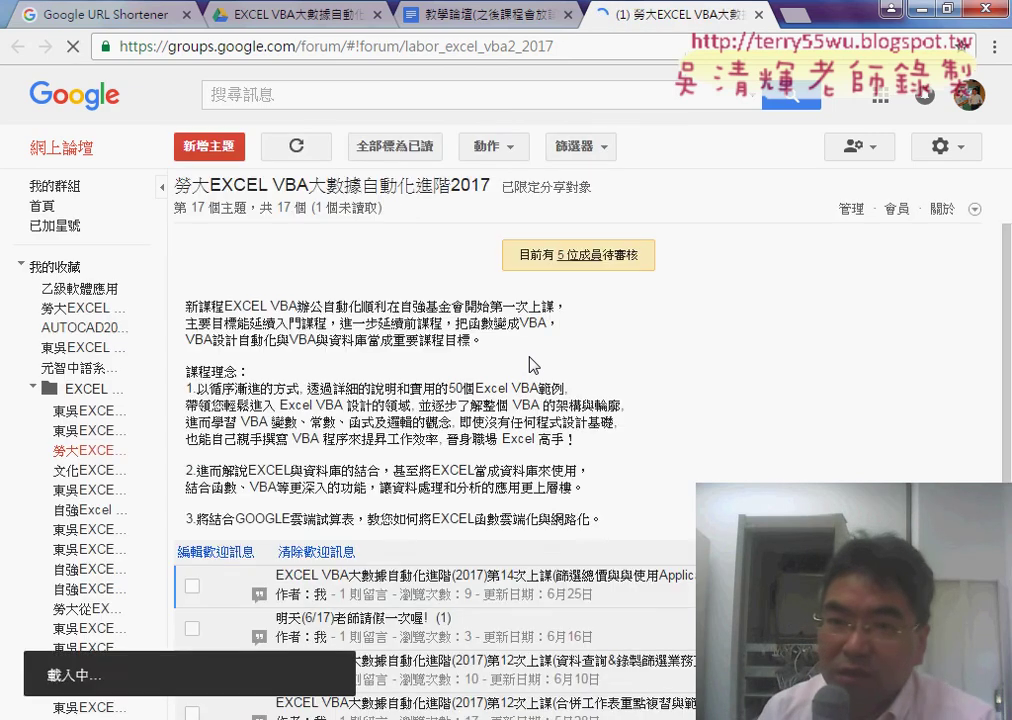
Open the newest topic, the 第14次上課 lesson post, from the forum list
scroll(590, 440, down, 1)
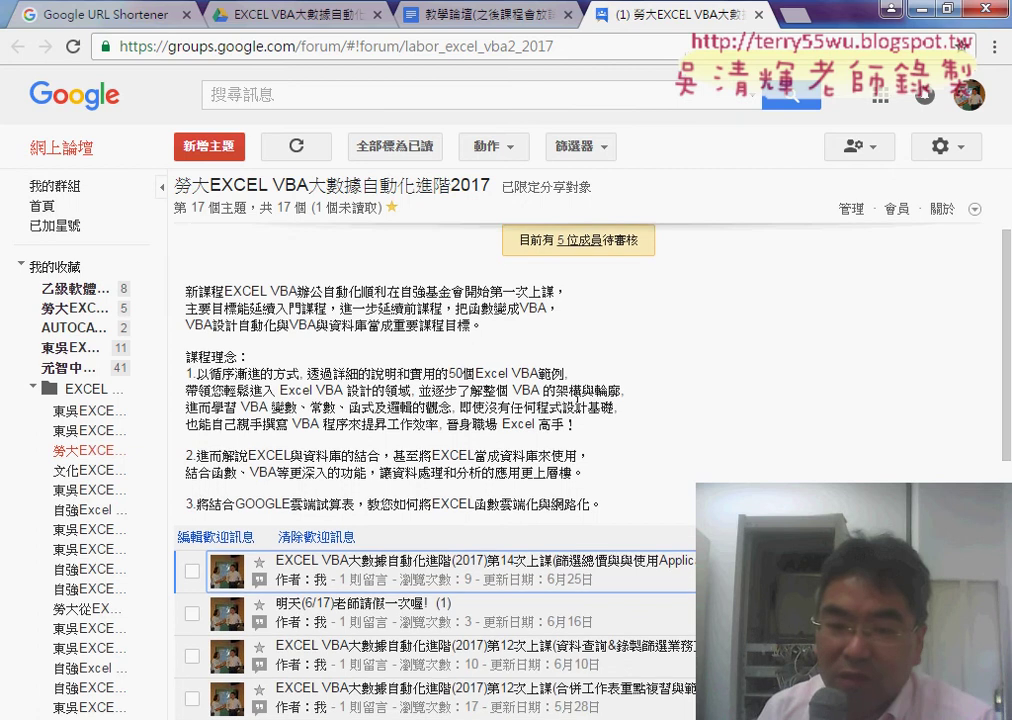
click(602, 487)
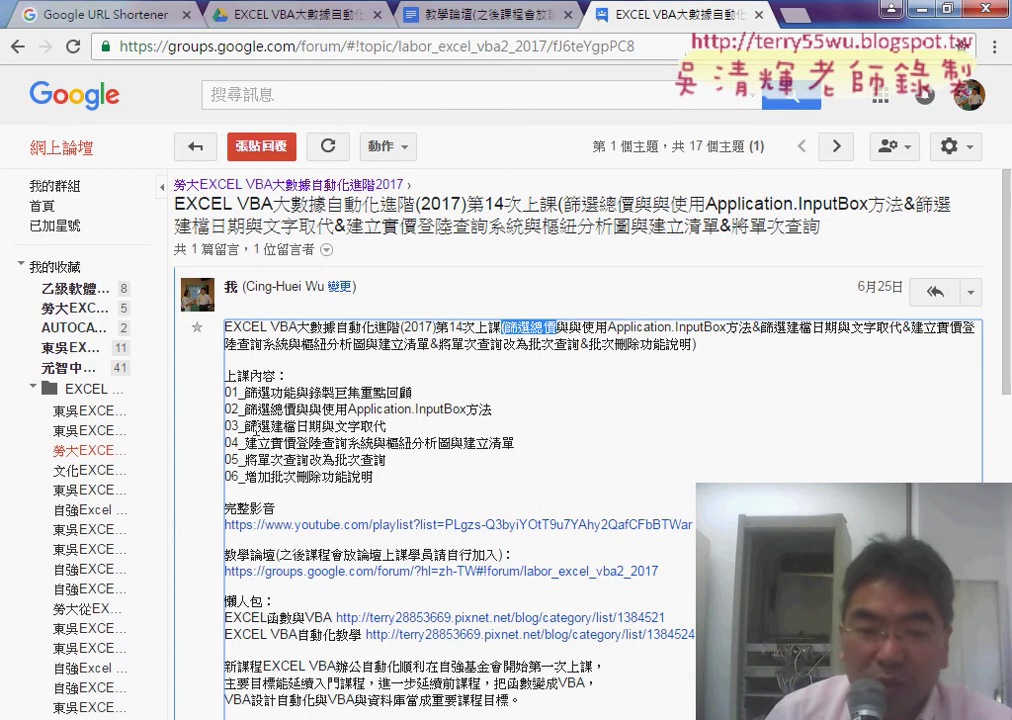
drag(271, 426, 313, 426)
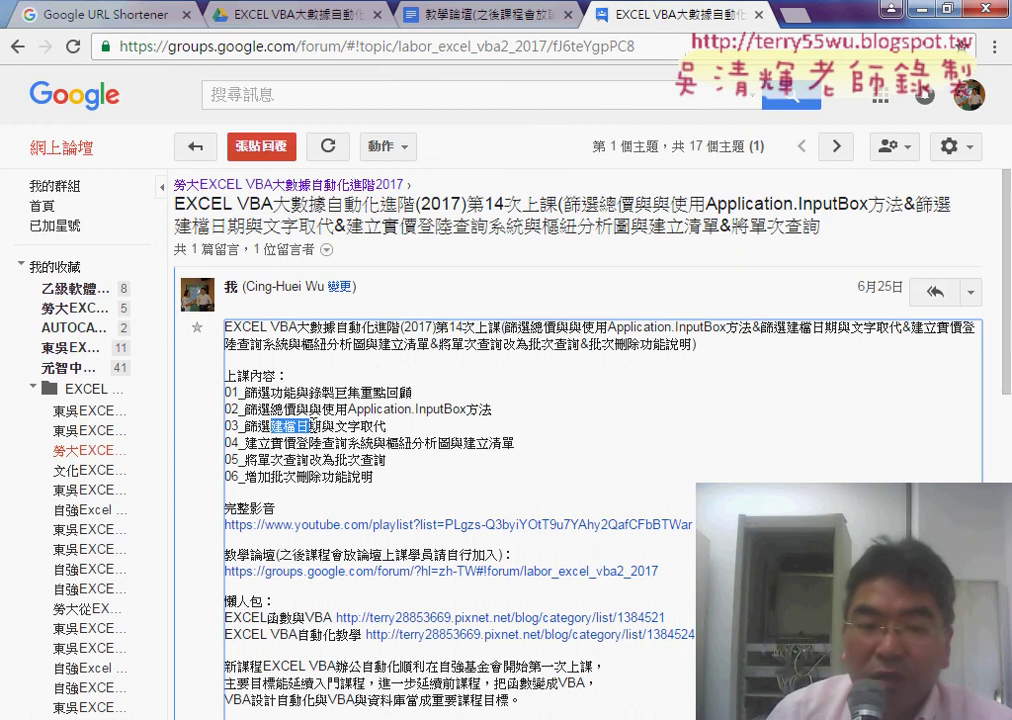
drag(386, 443, 452, 444)
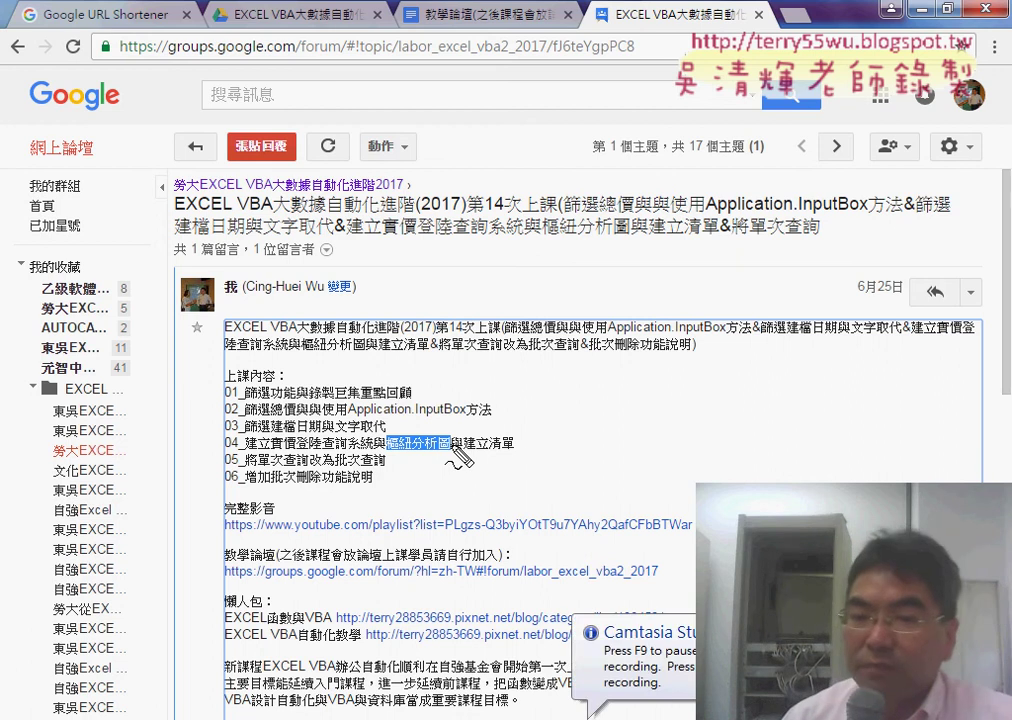
Mark up the lesson 14 item list with red outlines and arrows, then clear them
mouse_move(559, 488)
mouse_down()
mouse_move(600, 440)
mouse_move(559, 487)
mouse_up()
mouse_move(630, 323)
mouse_down()
mouse_move(586, 374)
mouse_move(665, 380)
mouse_up()
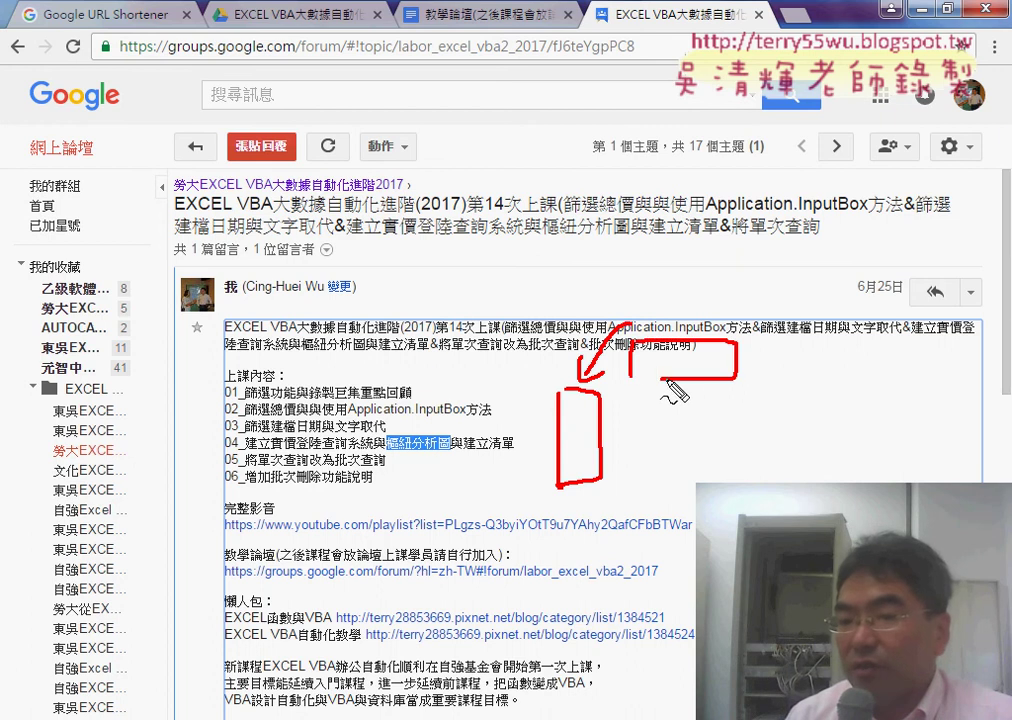
mouse_move(810, 295)
mouse_down()
mouse_move(738, 342)
mouse_move(776, 348)
mouse_up()
mouse_move(630, 400)
mouse_down()
mouse_move(633, 465)
mouse_move(745, 395)
mouse_move(680, 462)
mouse_move(802, 418)
mouse_move(890, 403)
mouse_up()
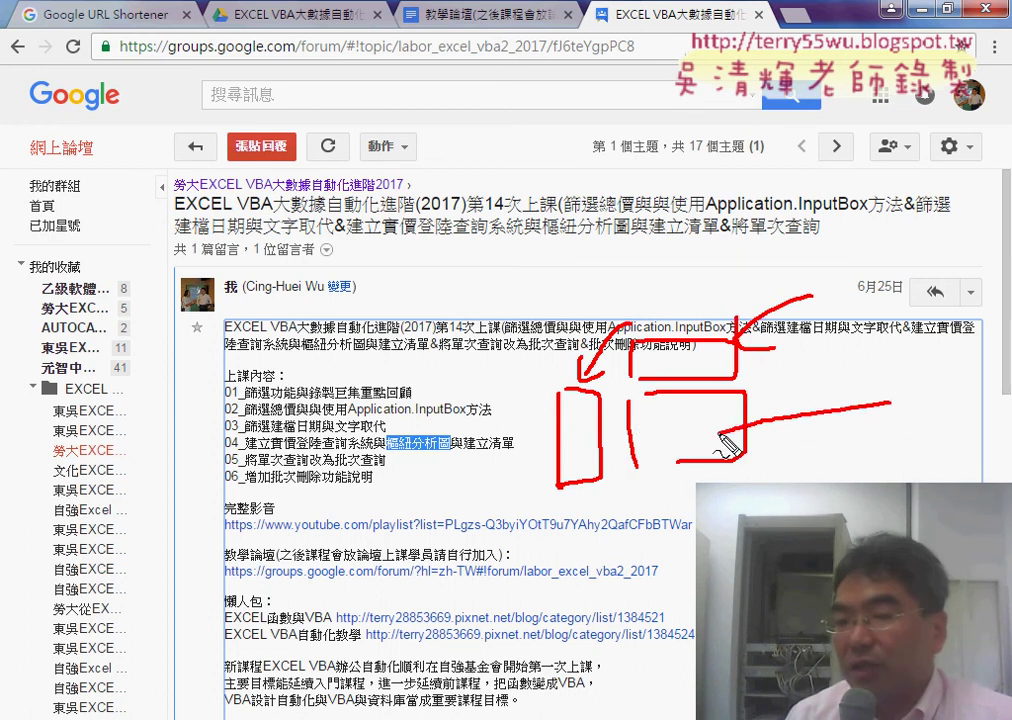
mouse_move(714, 412)
mouse_down()
mouse_move(700, 433)
mouse_move(725, 447)
mouse_up()
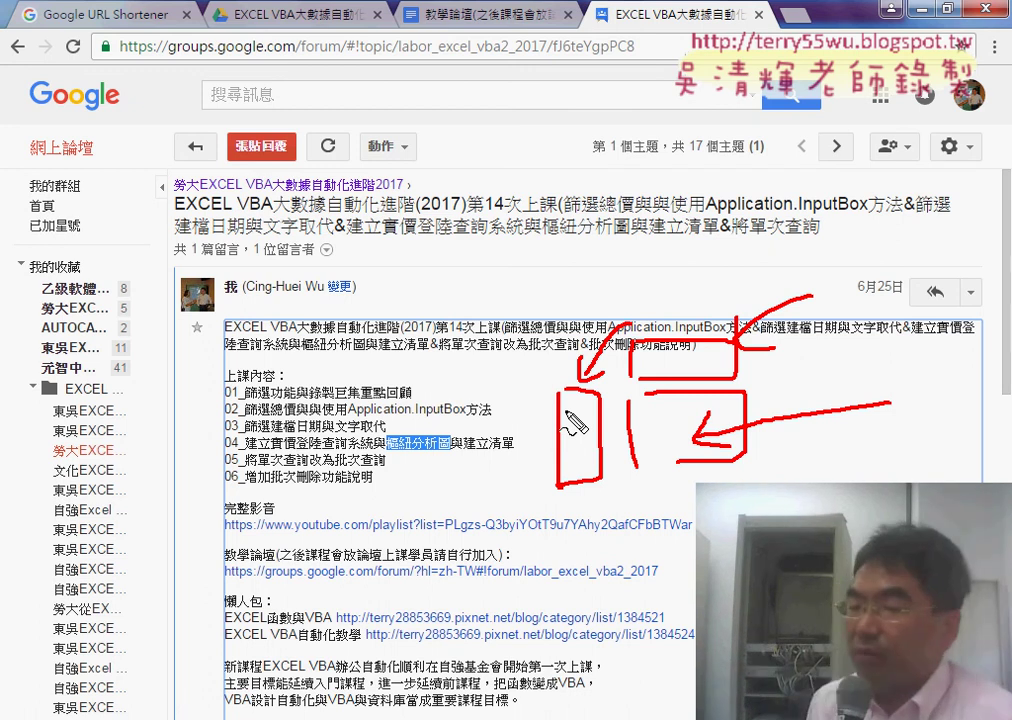
key(Escape)
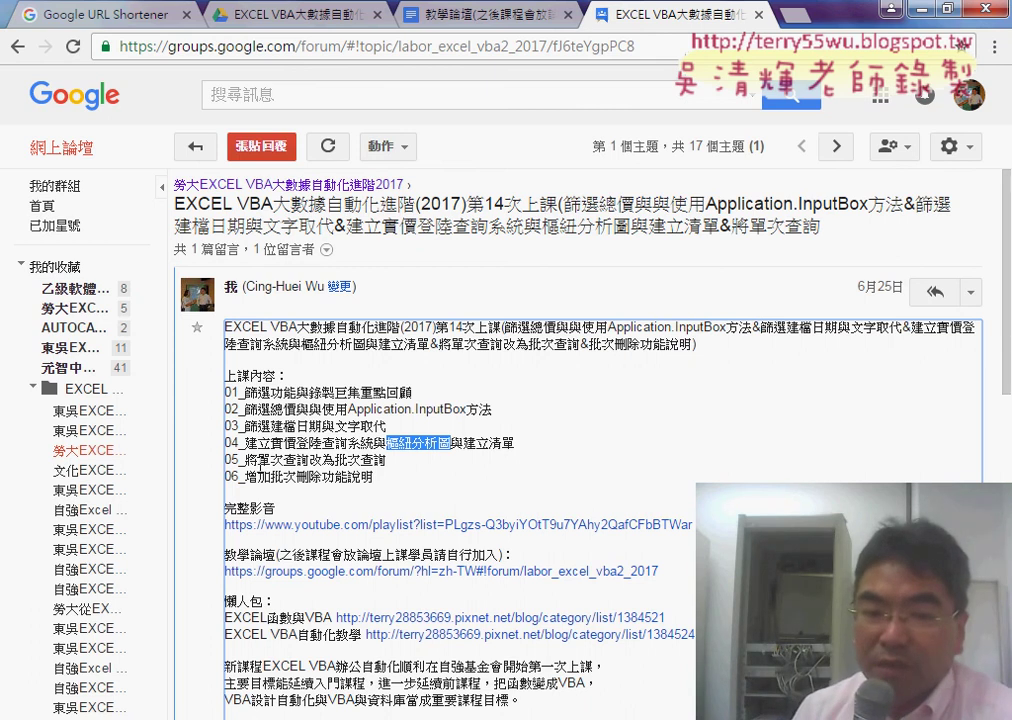
Highlight the single-query wording in item 05 and 批次刪除 in item 06
drag(258, 460, 298, 461)
click(333, 461)
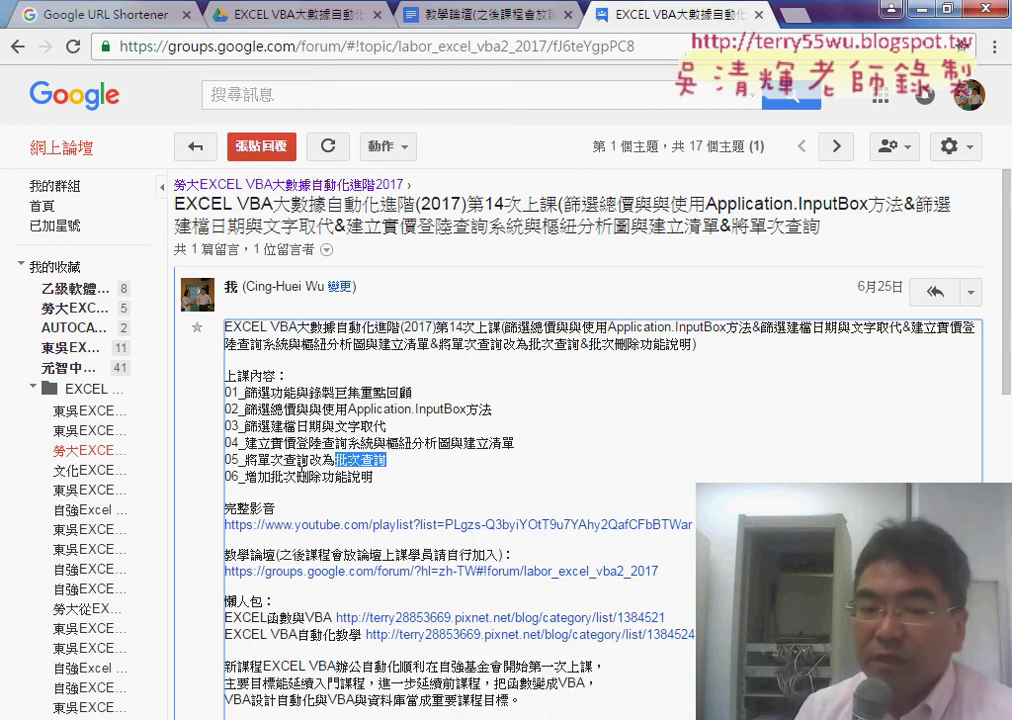
drag(271, 478, 322, 478)
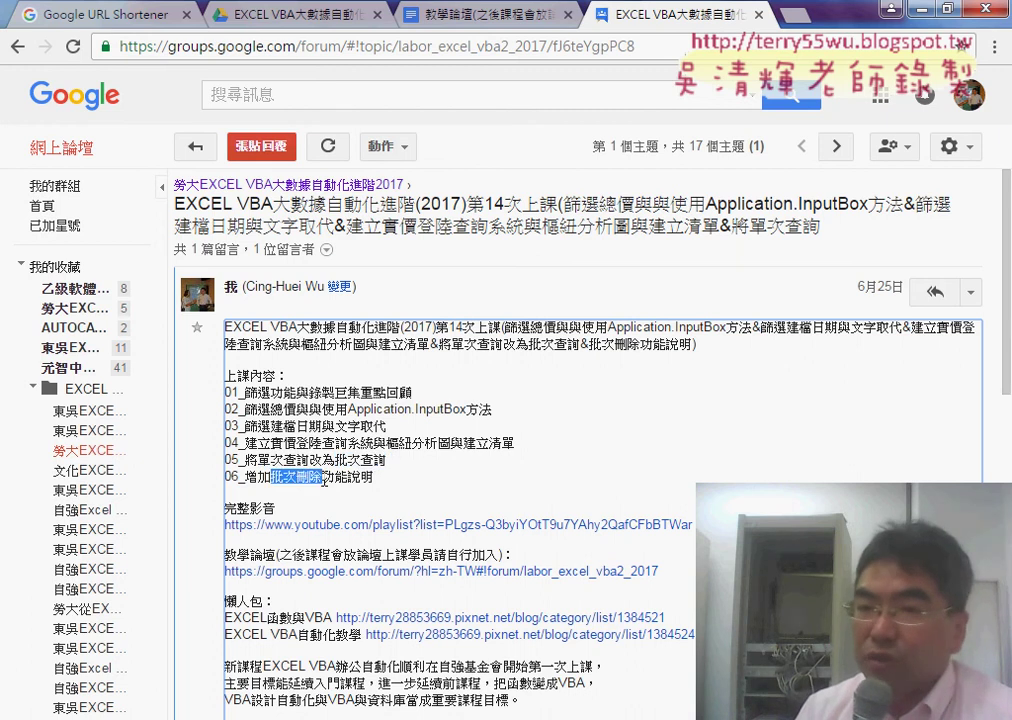
Switch to the 問題06.xlsm workbook and bring the batch macro buttons into view
key(alt+Tab)
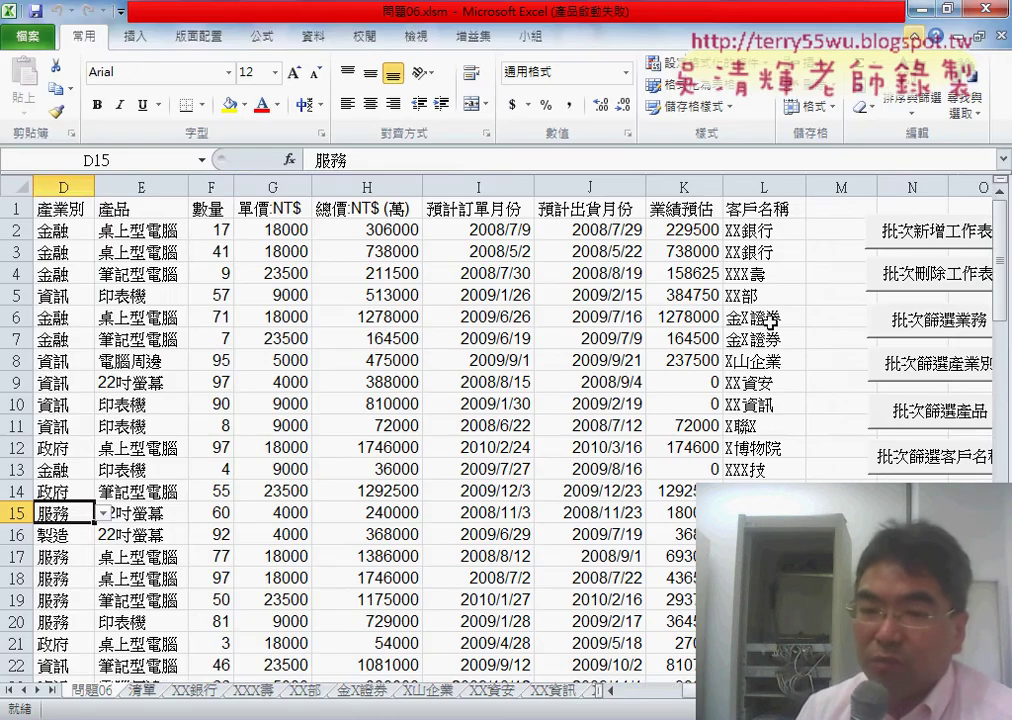
scroll(400, 350, right, 2)
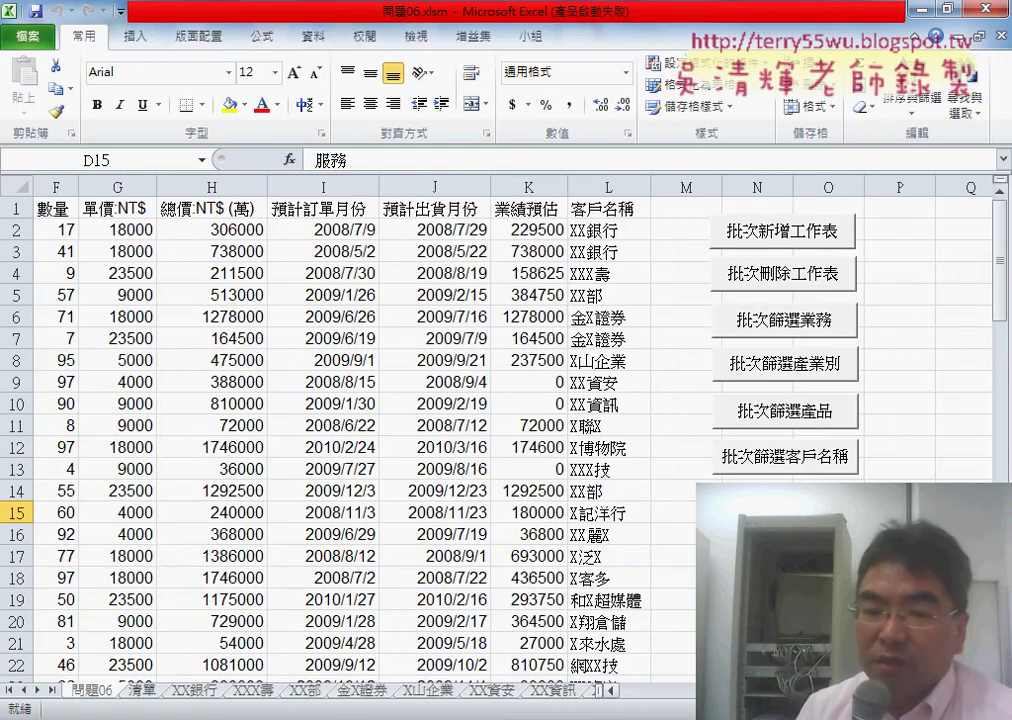
scroll(400, 350, left, 2)
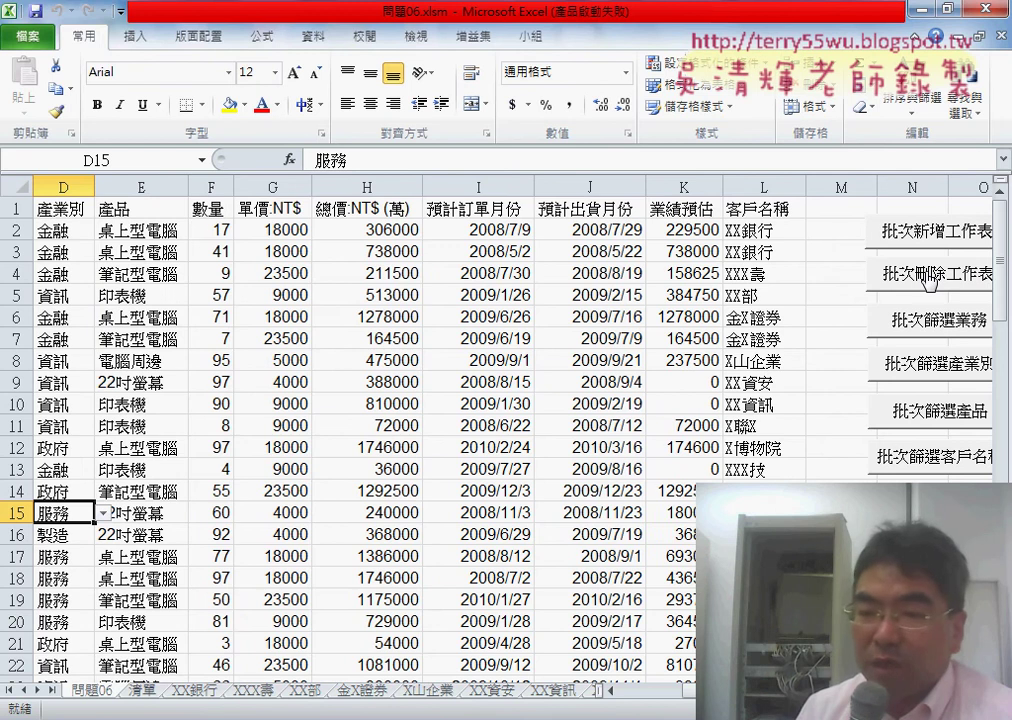
scroll(400, 440, right, 2)
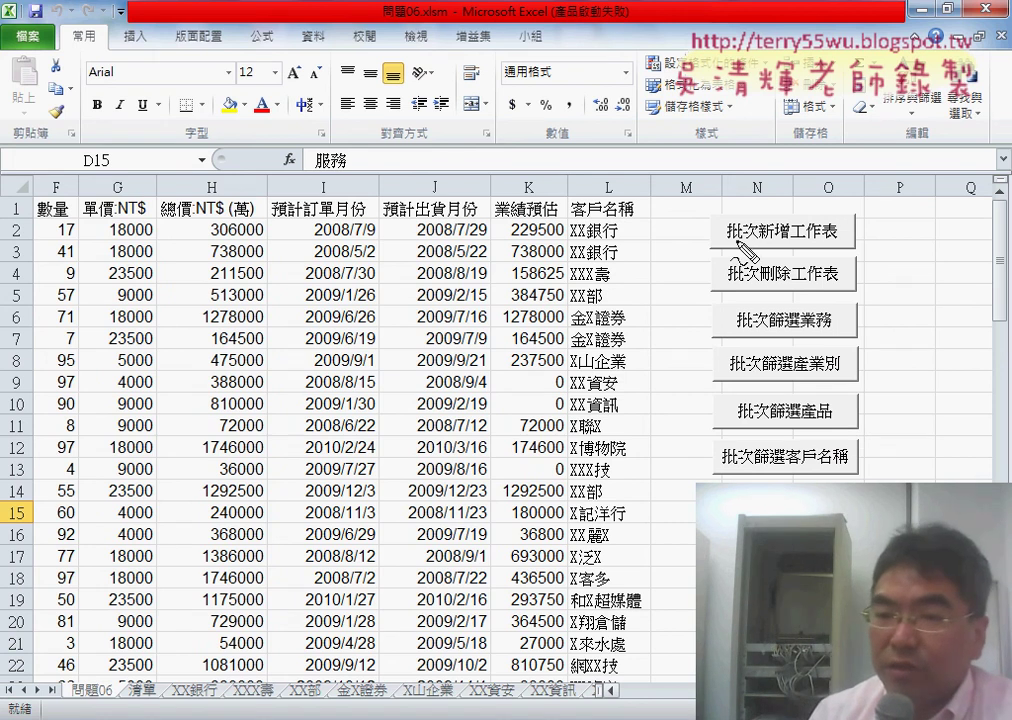
Mark the 批次新增工作表 button and the 清單 sheet tab in red, then clear the marks
drag(760, 240, 835, 239)
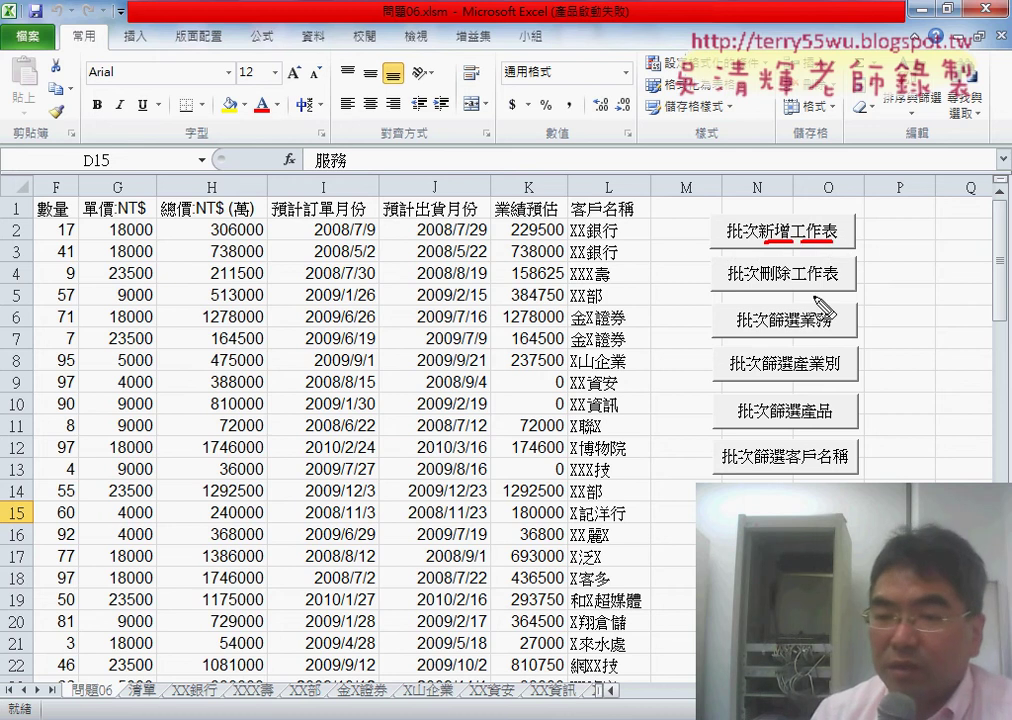
drag(788, 258, 834, 250)
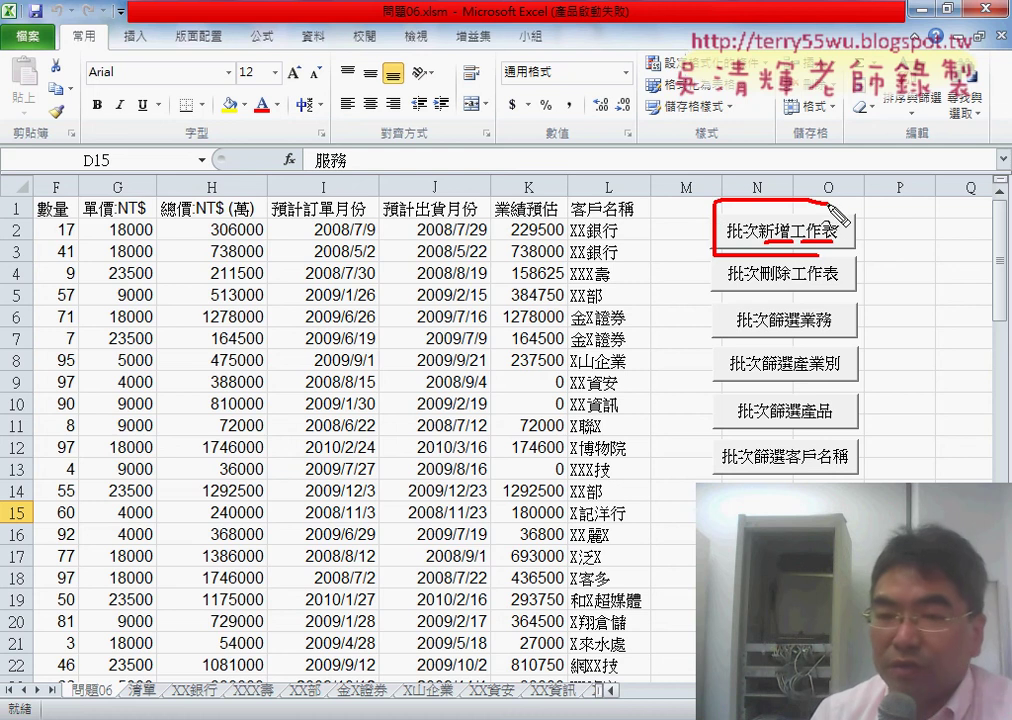
drag(152, 660, 150, 664)
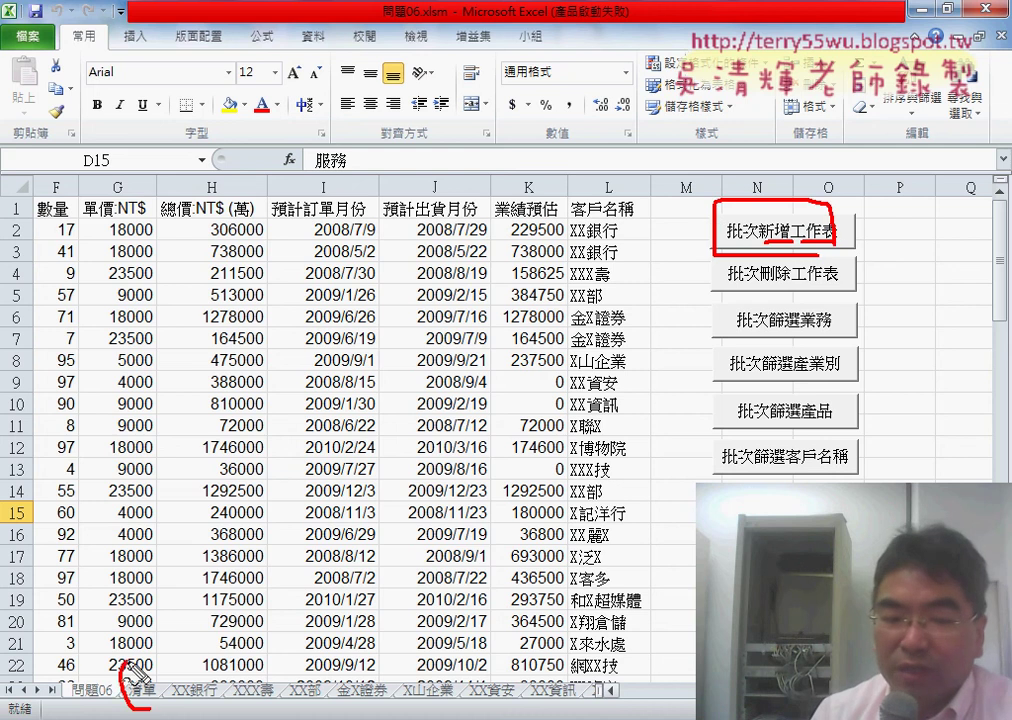
mouse_move(393, 425)
mouse_down()
mouse_move(338, 466)
mouse_move(232, 650)
mouse_up()
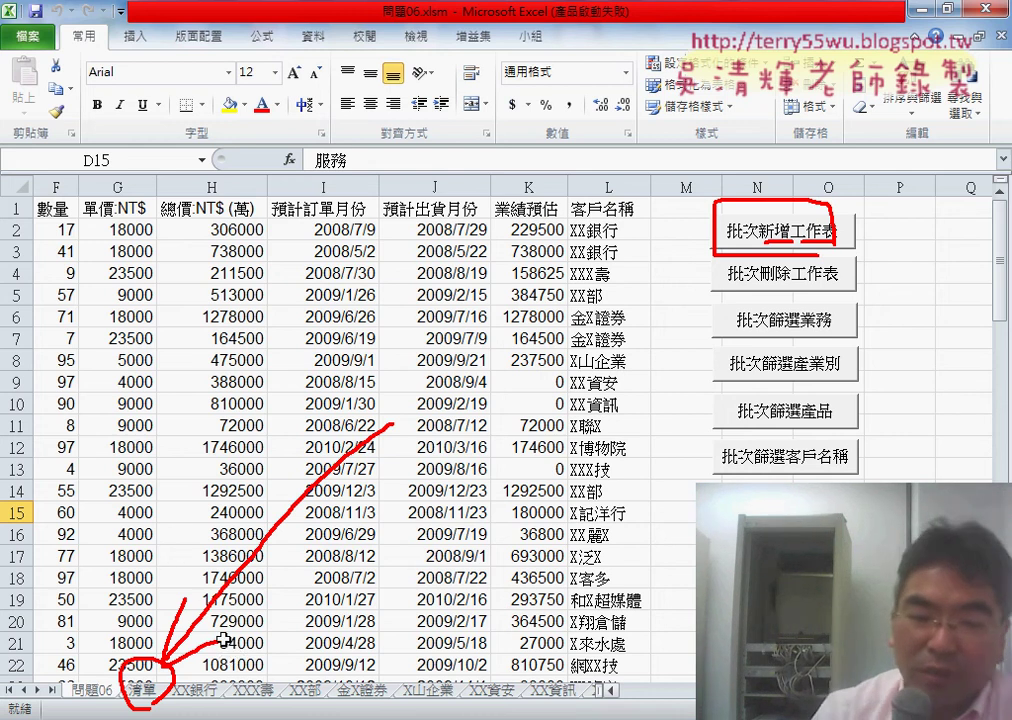
key(Escape)
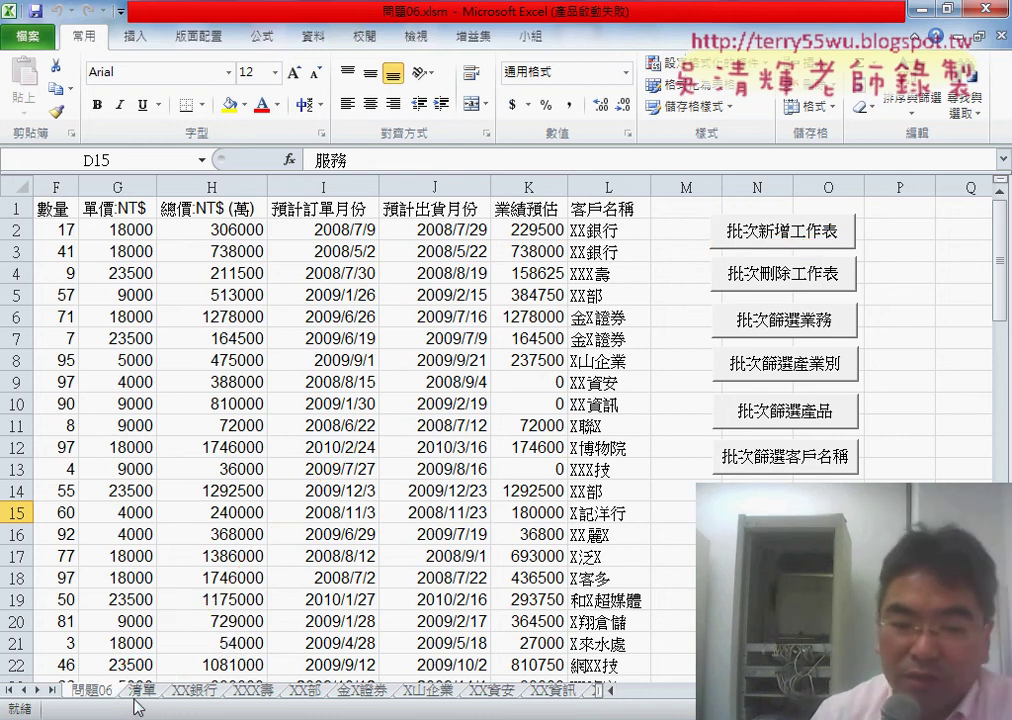
On the 清單 sheet, select the salesperson list A1:A7 and start Advanced Filter
click(143, 690)
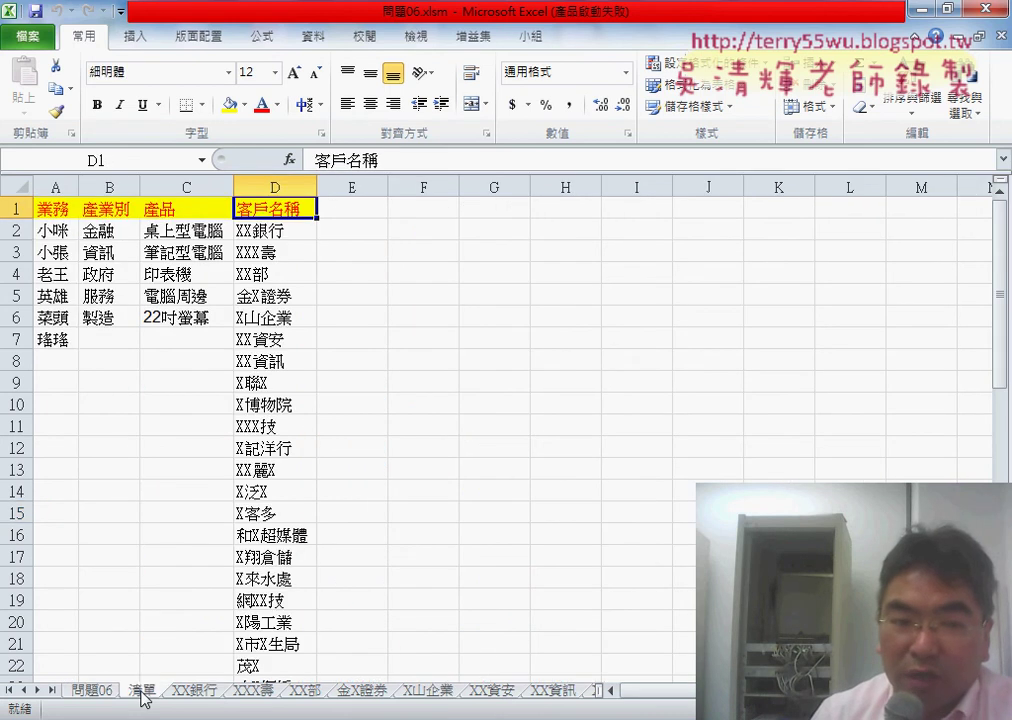
click(58, 212)
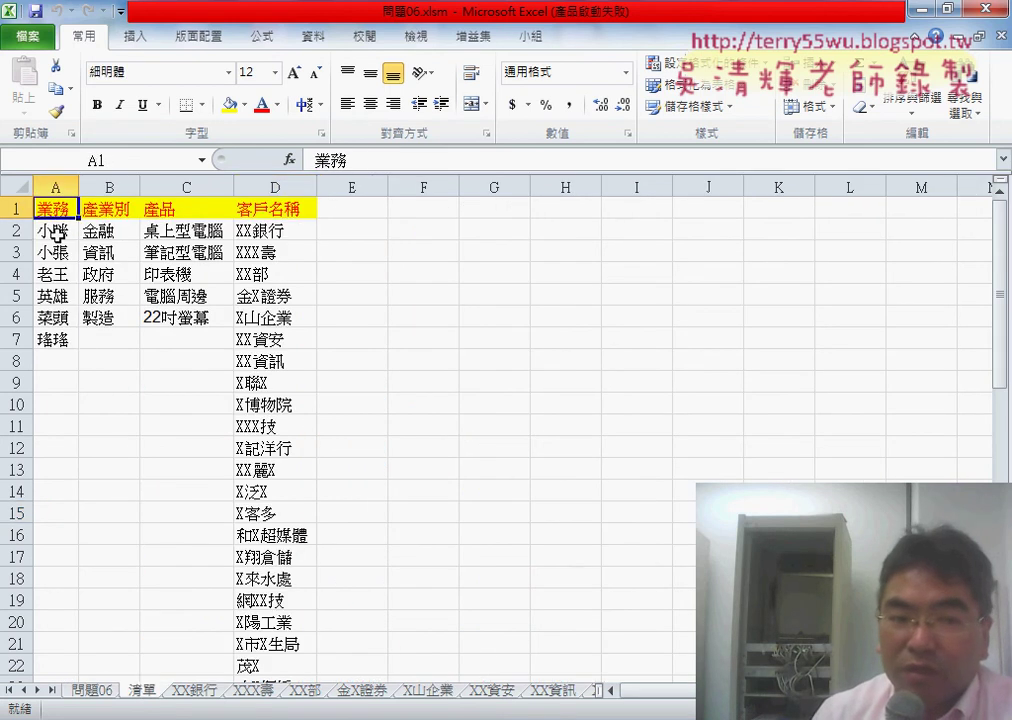
drag(58, 232, 57, 343)
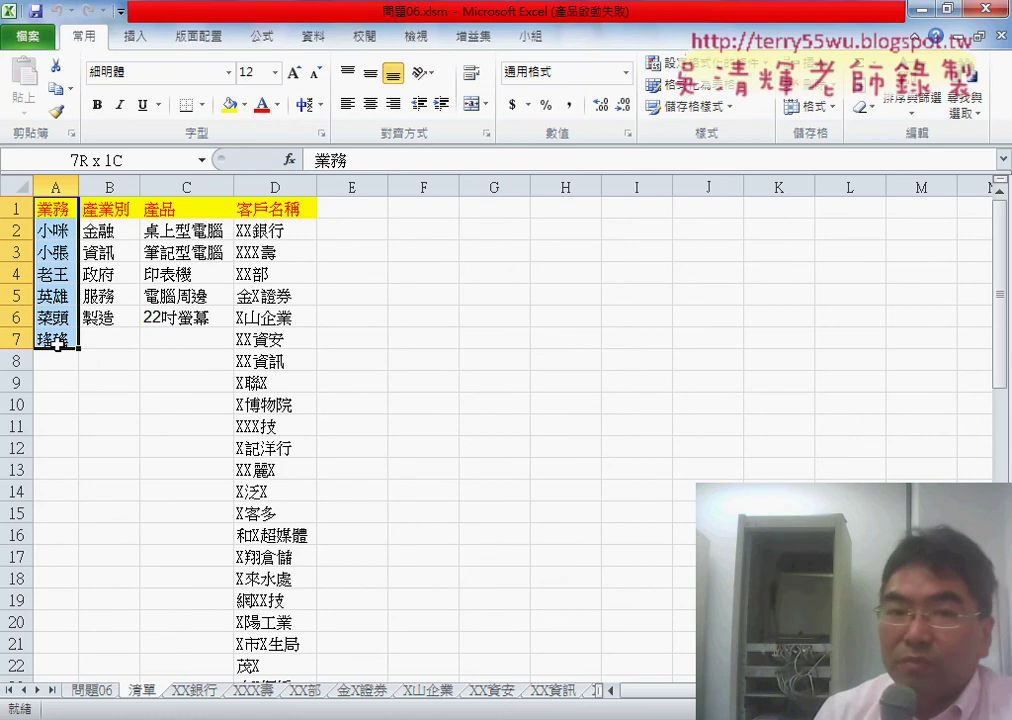
click(313, 36)
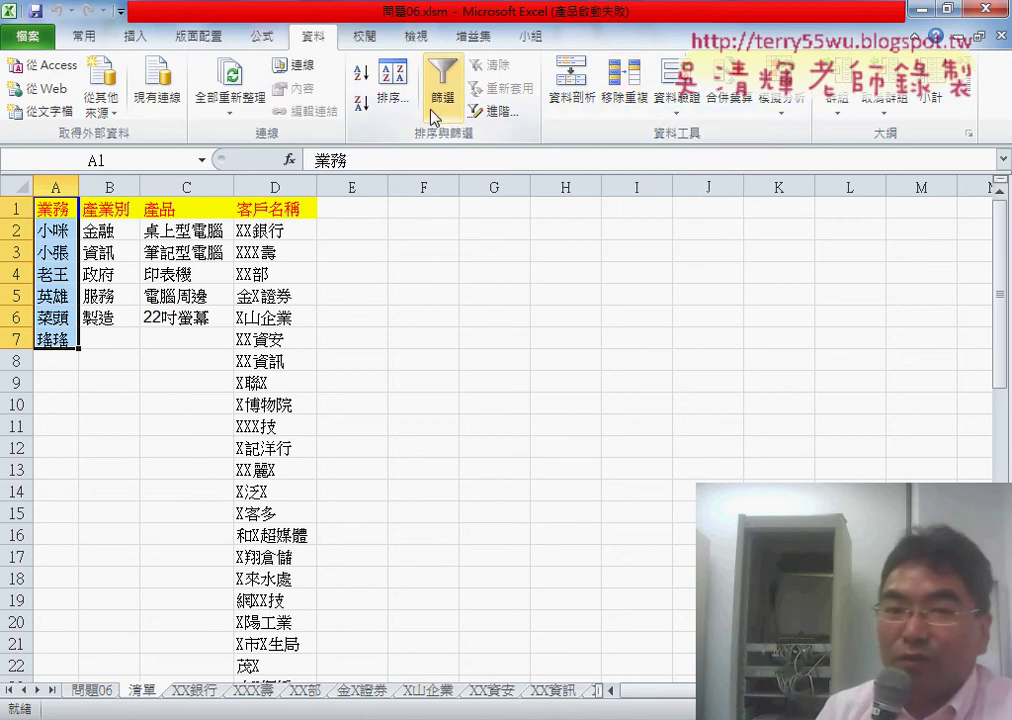
click(507, 117)
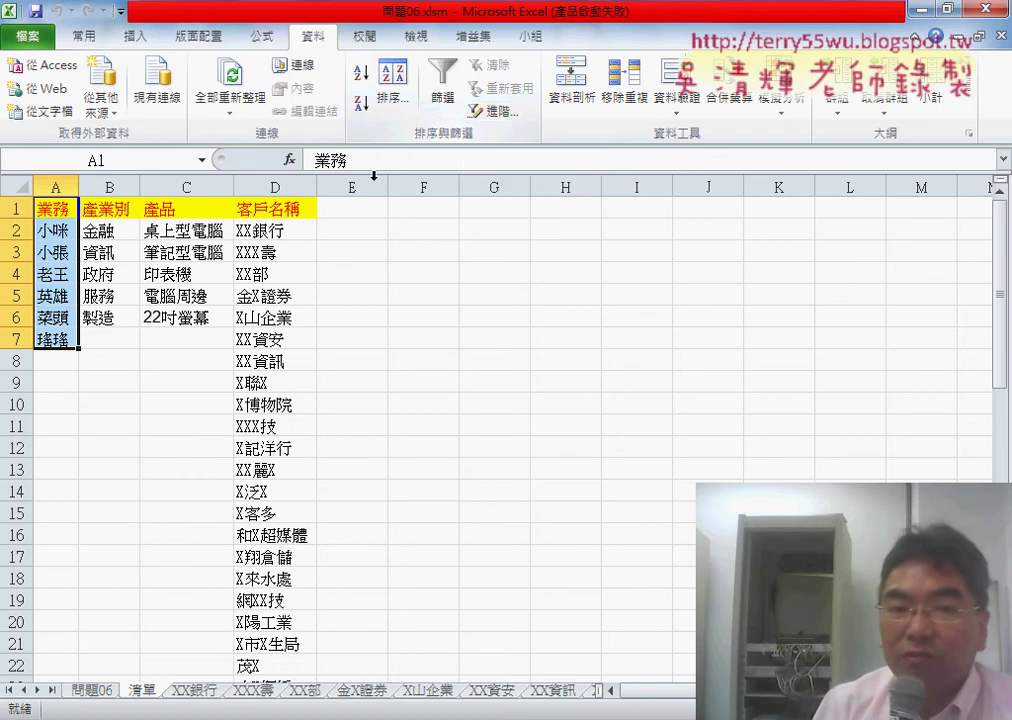
Select the industry B1:B6, product C1:C6 and customer column D lists, then return to 問題06
drag(110, 209, 116, 322)
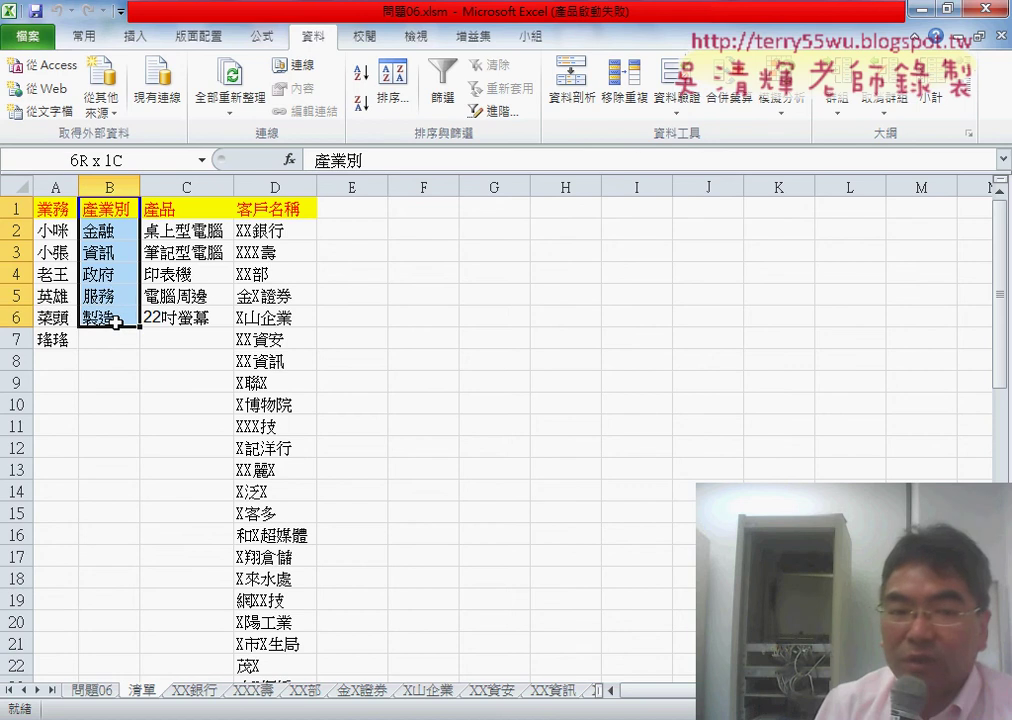
drag(199, 209, 203, 318)
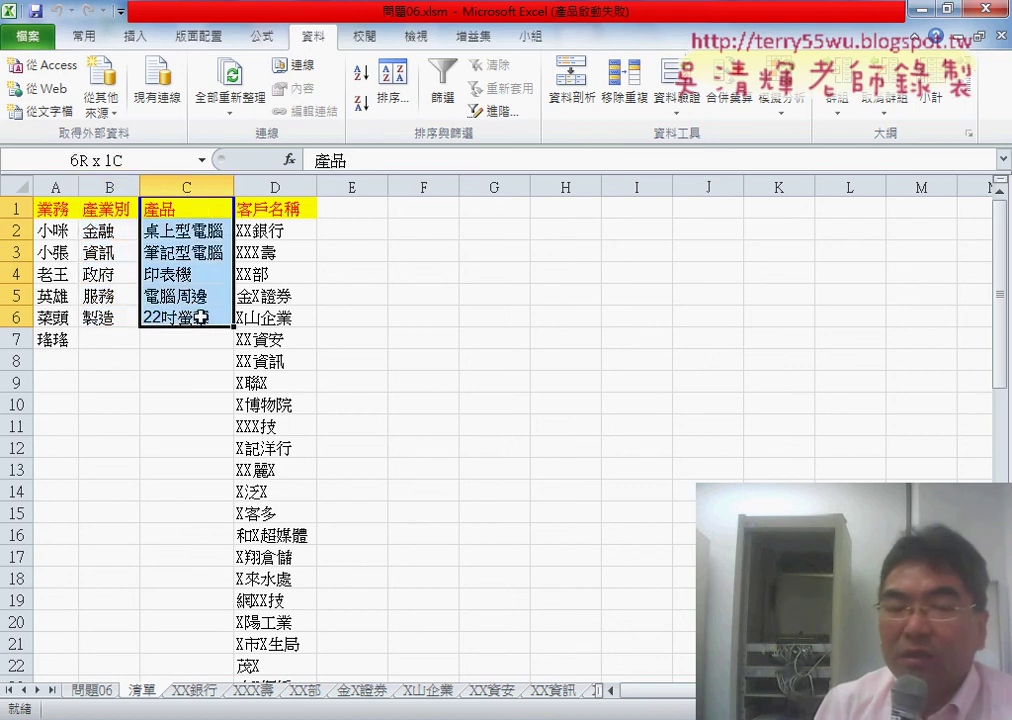
click(286, 181)
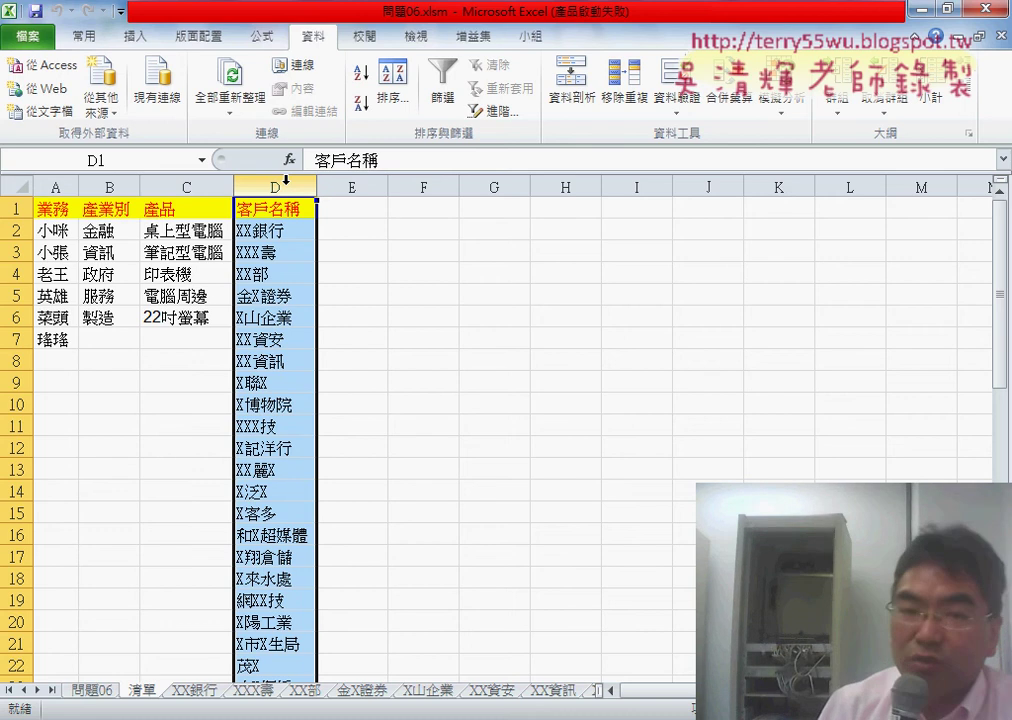
click(95, 692)
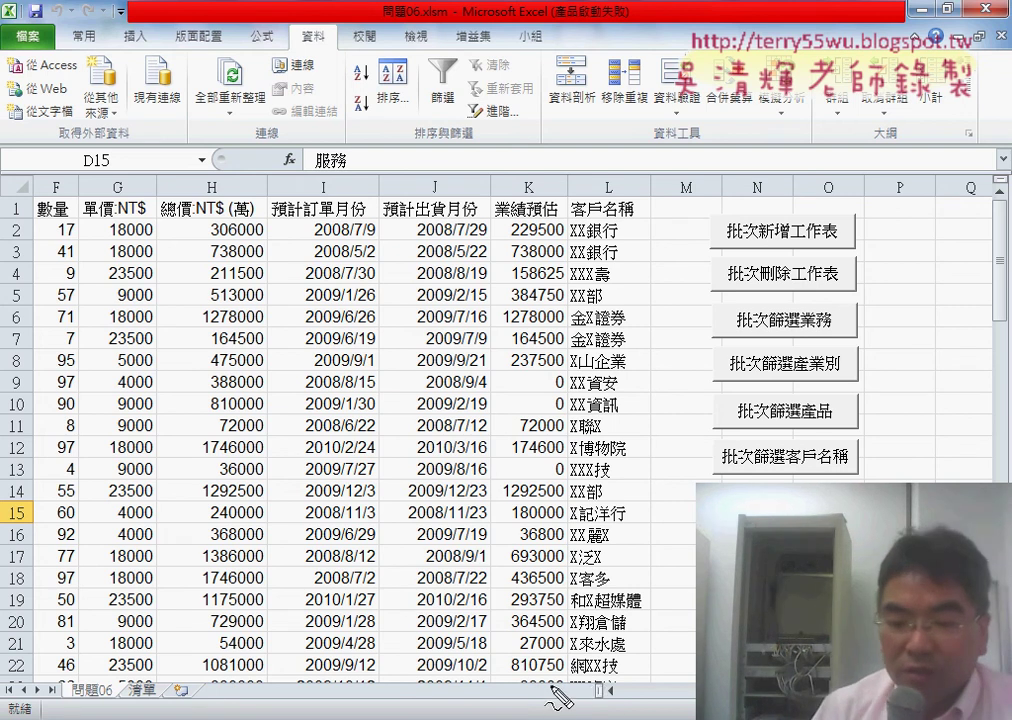
Mark up the sheet tab area with the screen pen and clear it
drag(478, 686, 548, 708)
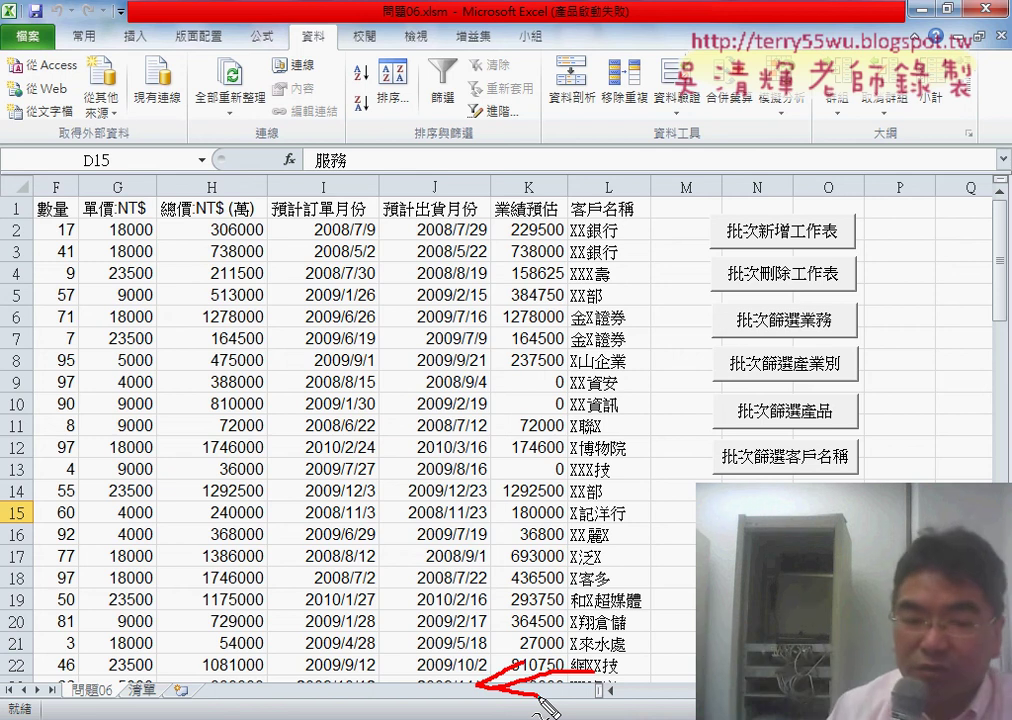
mouse_move(190, 712)
mouse_down()
mouse_move(70, 712)
mouse_move(110, 676)
mouse_move(152, 702)
mouse_up()
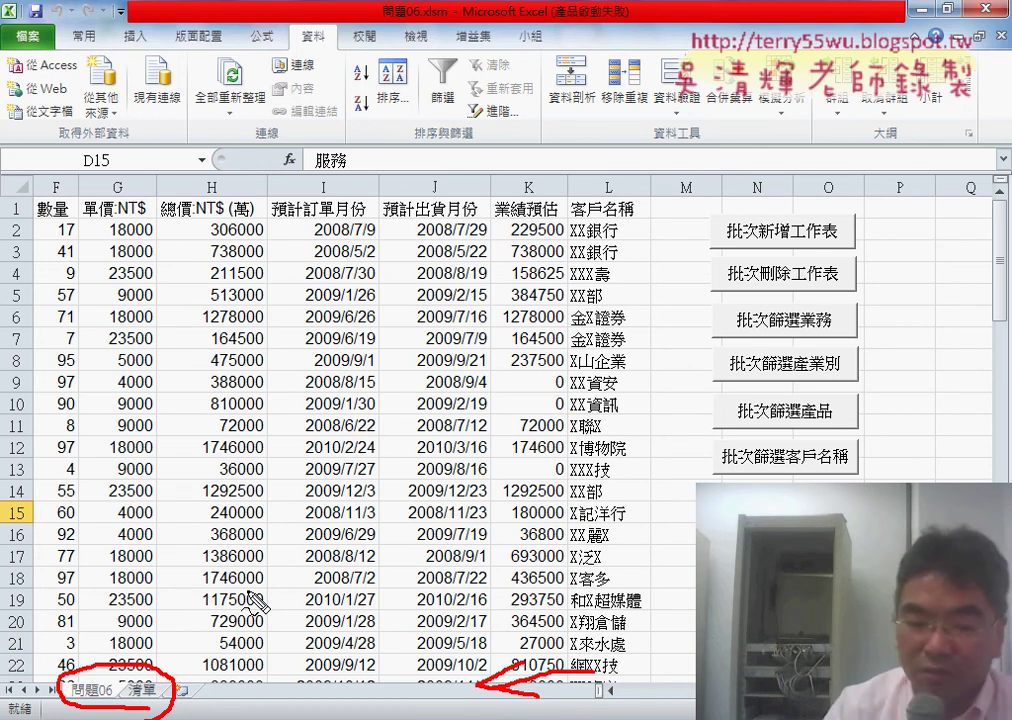
key(Escape)
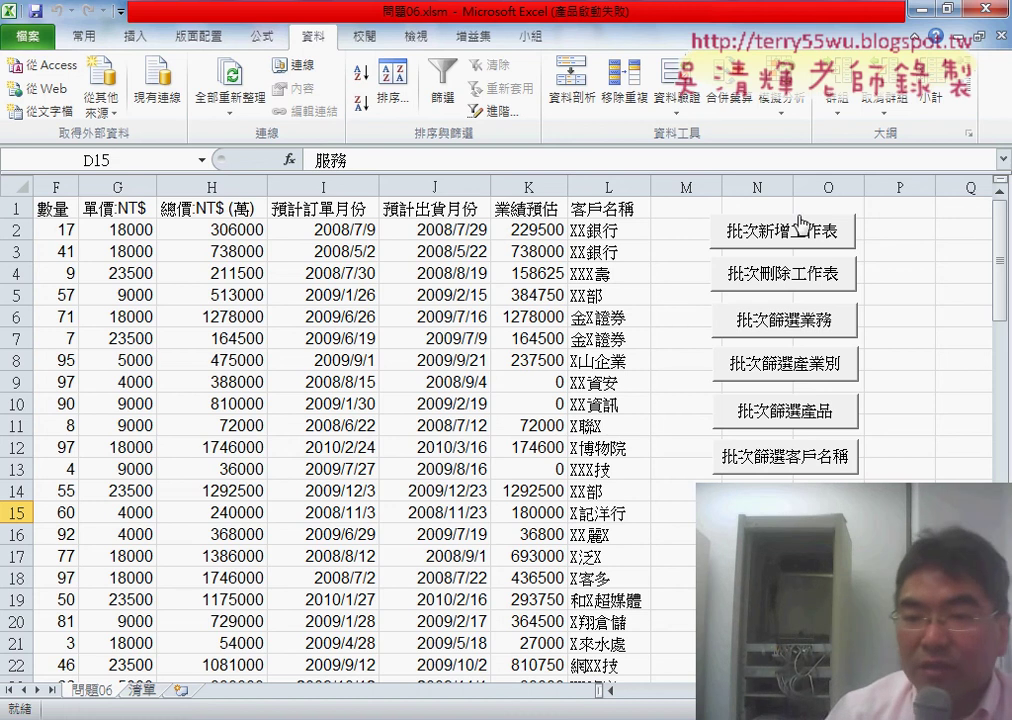
Check the salesperson names in 清單!A2:A7, then run 批次新增工作表 from 問題06
click(145, 690)
drag(56, 231, 56, 338)
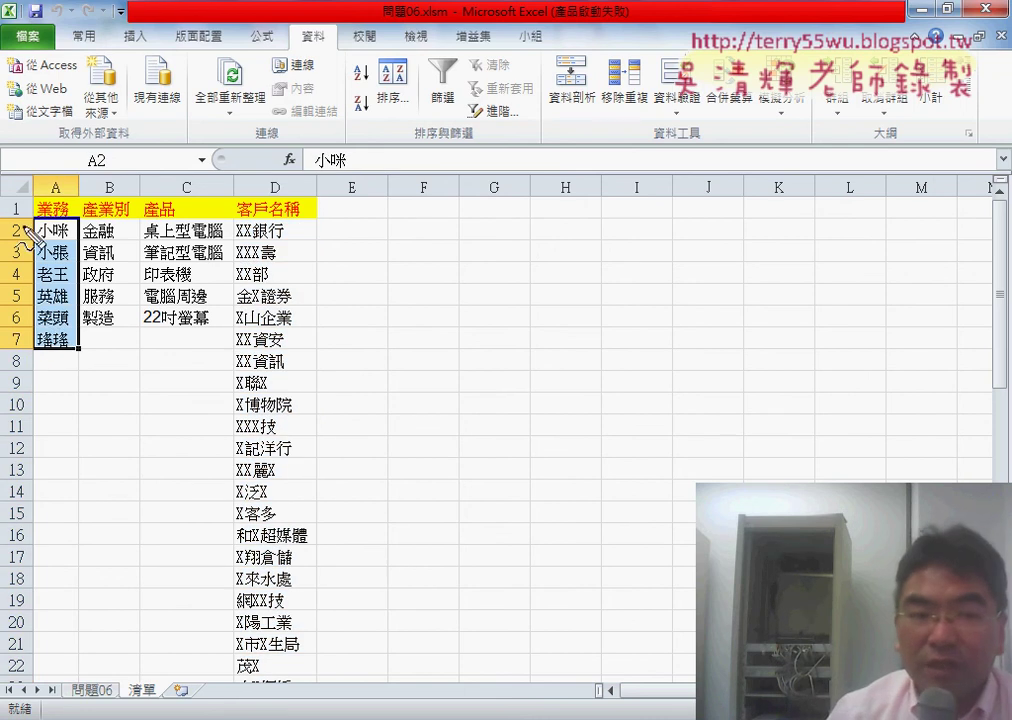
mouse_move(66, 203)
mouse_down()
mouse_move(74, 350)
mouse_move(47, 178)
mouse_move(58, 168)
mouse_up()
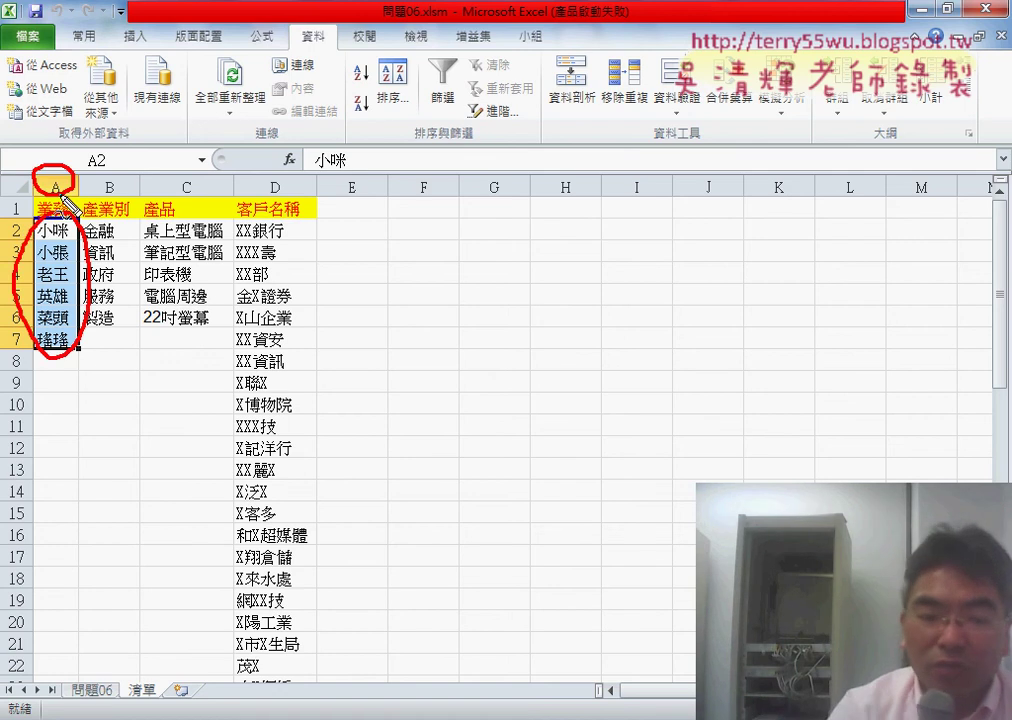
key(Escape)
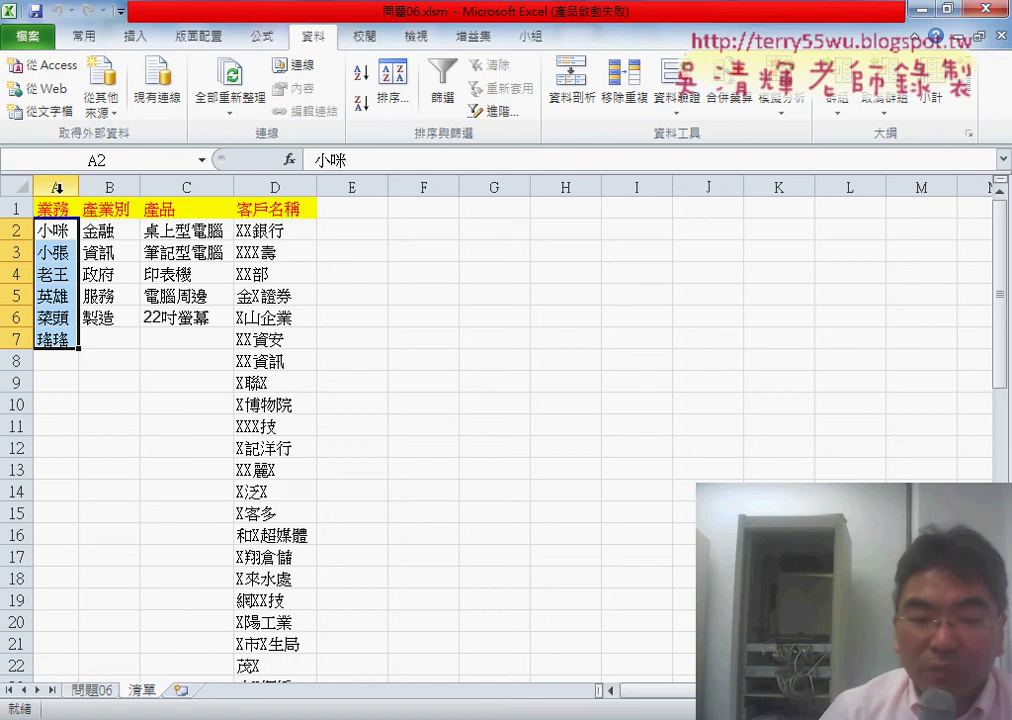
click(92, 690)
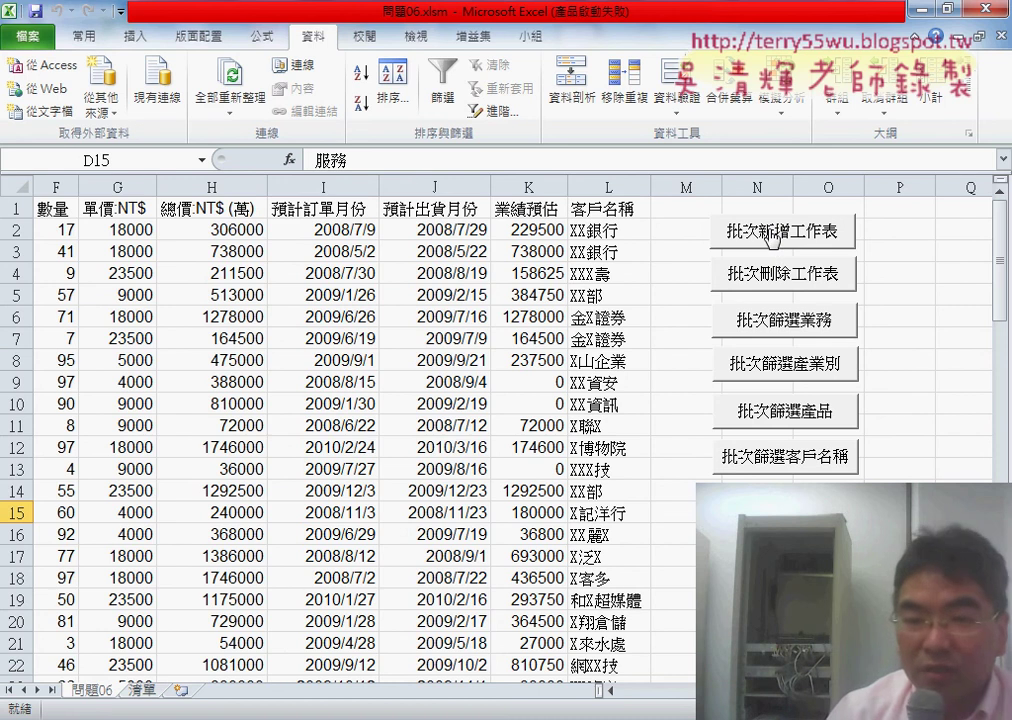
click(772, 236)
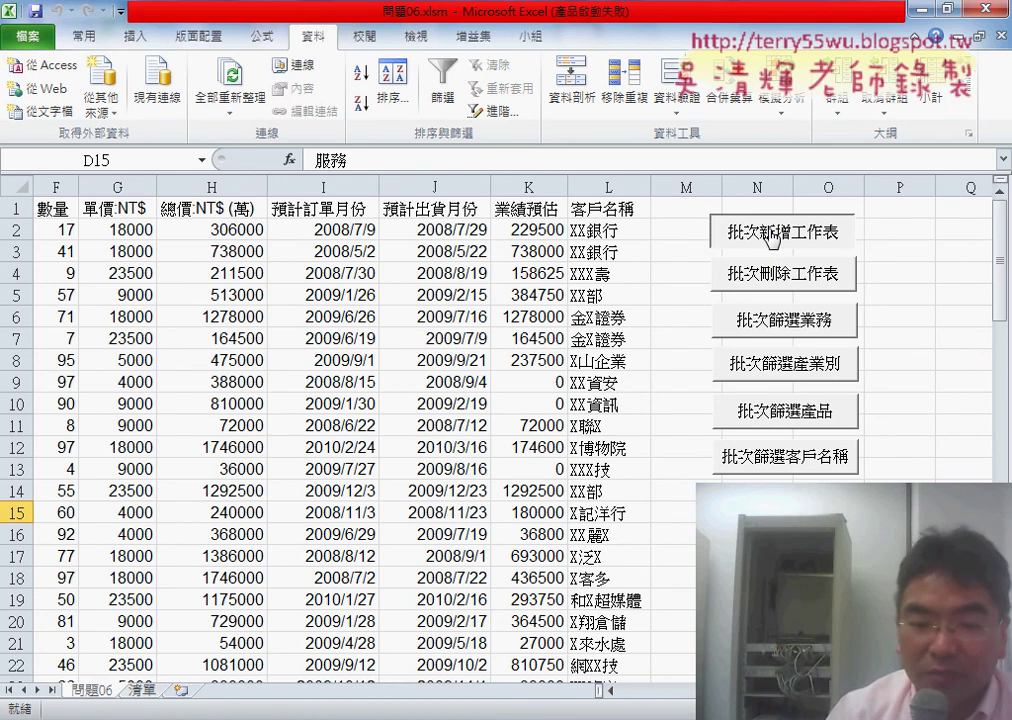
Browse the new 小咪 and 小張 sheets and the 清單 list, annotating the tabs, then reopen 小咪
click(185, 694)
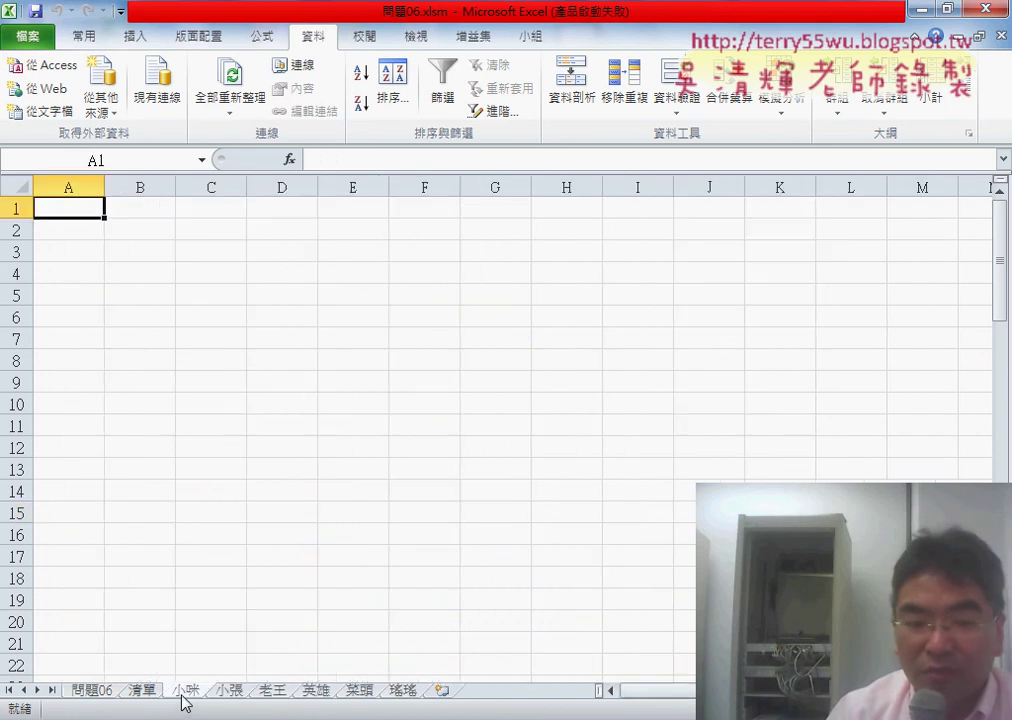
click(230, 692)
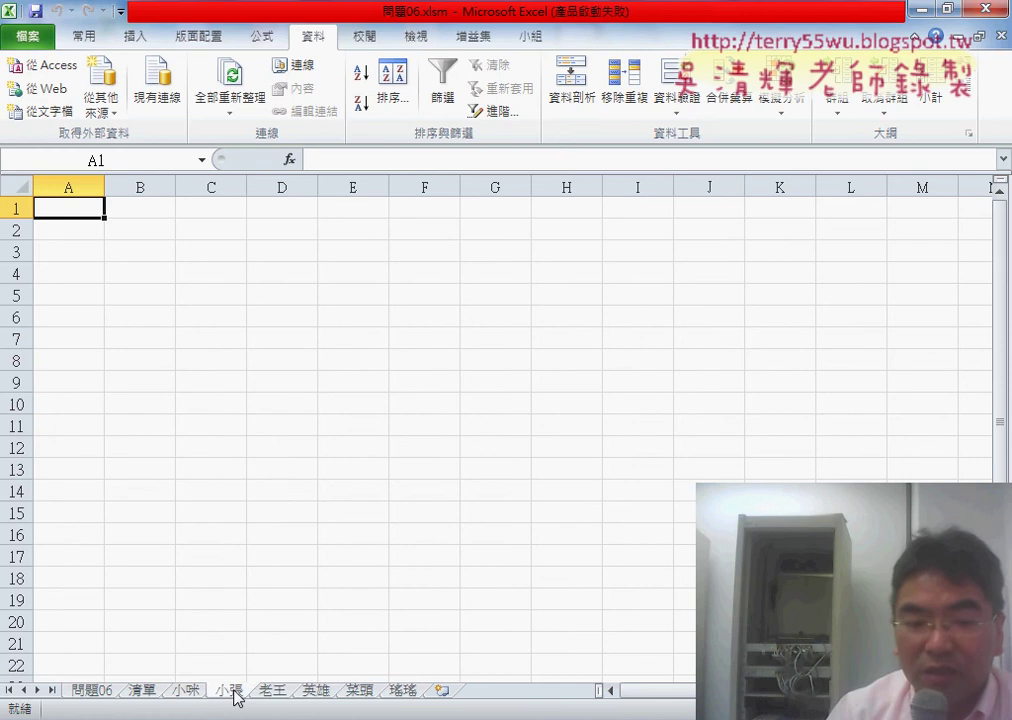
click(138, 692)
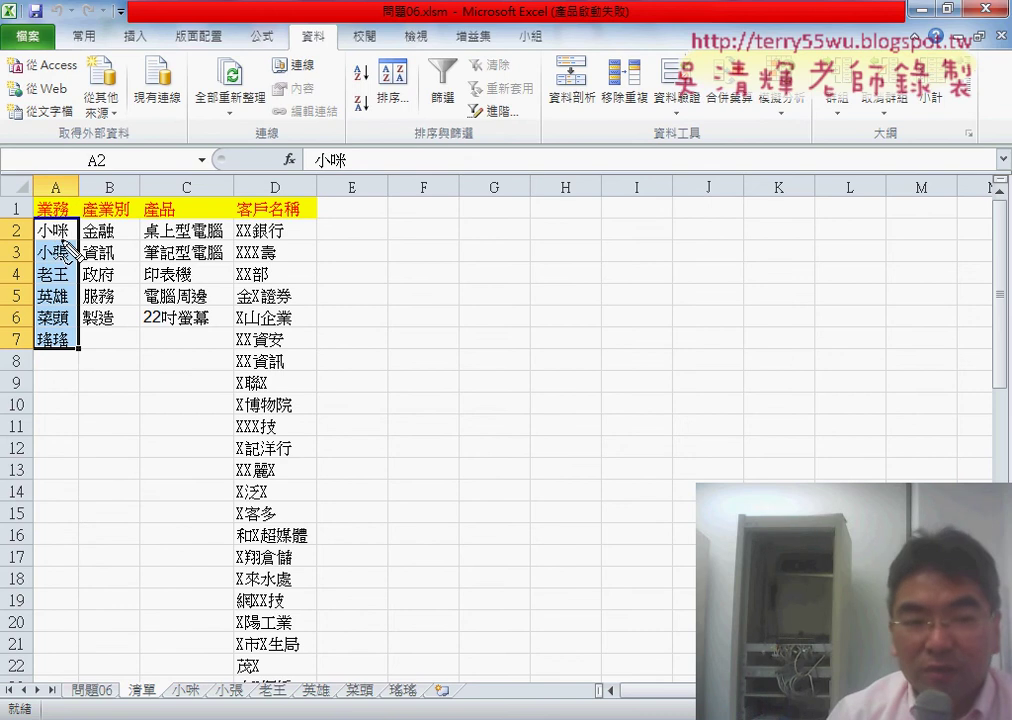
mouse_move(52, 362)
mouse_down()
mouse_move(25, 290)
mouse_move(55, 362)
mouse_up()
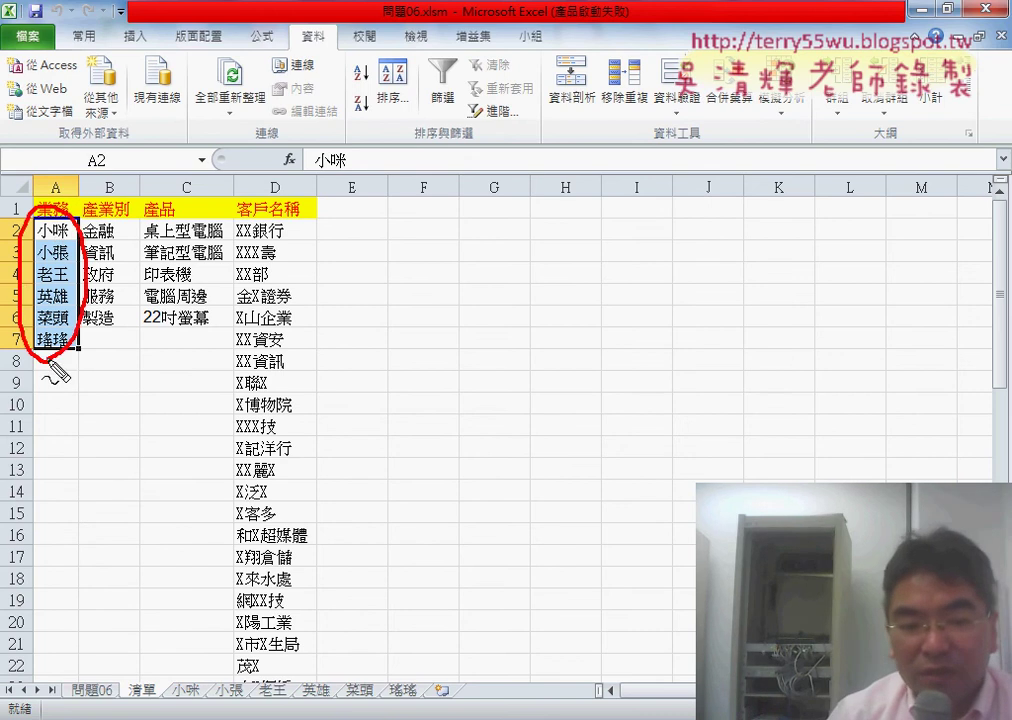
drag(160, 700, 428, 700)
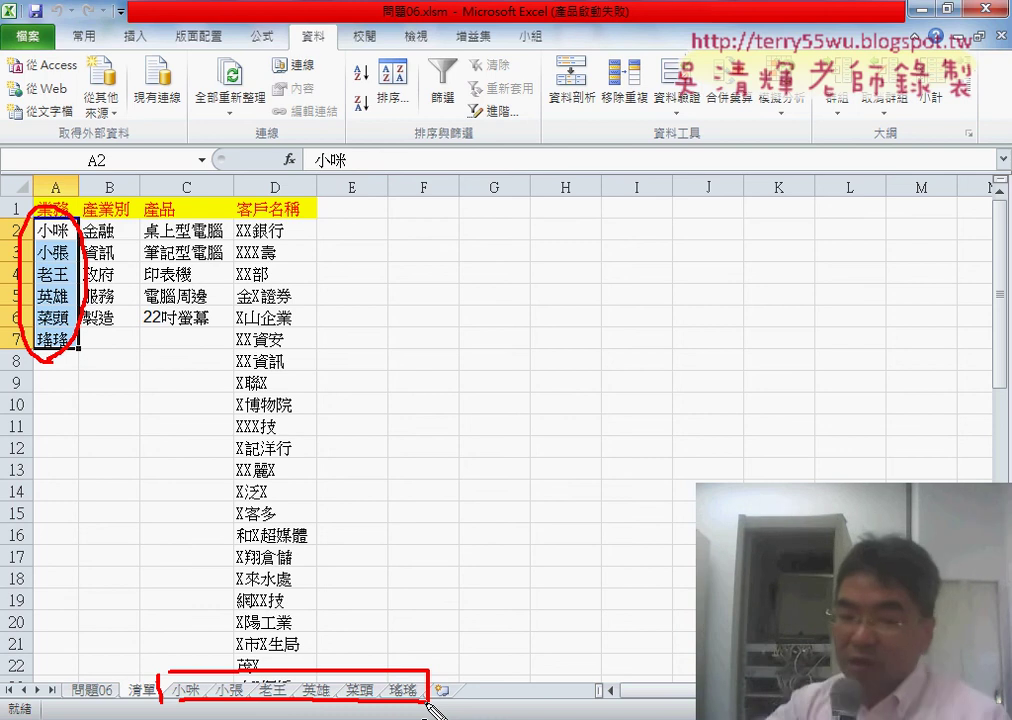
mouse_move(178, 595)
mouse_down()
mouse_move(190, 690)
mouse_move(212, 660)
mouse_up()
key(Escape)
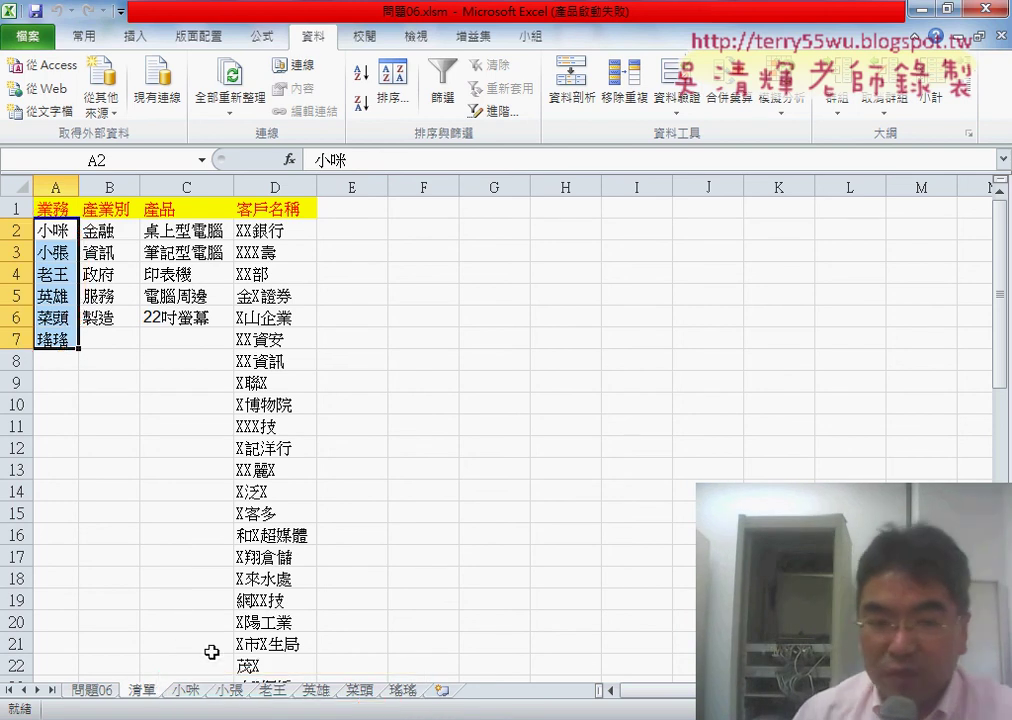
click(187, 691)
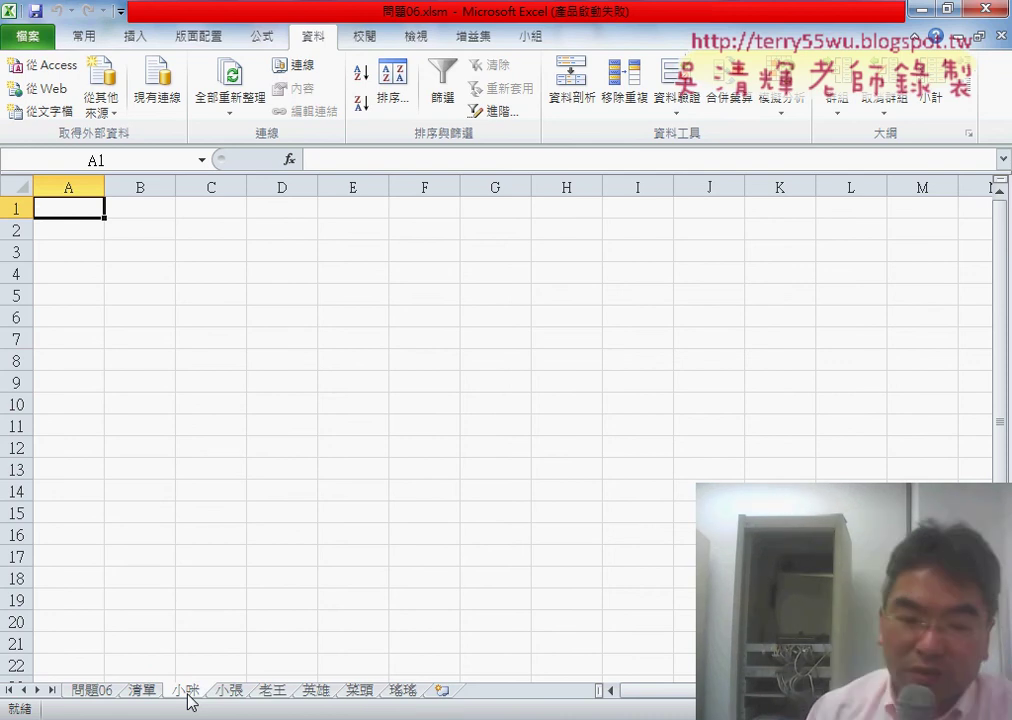
Test 批次刪除工作表 and 批次新增工作表, ending with the salesperson sheets deleted
click(90, 691)
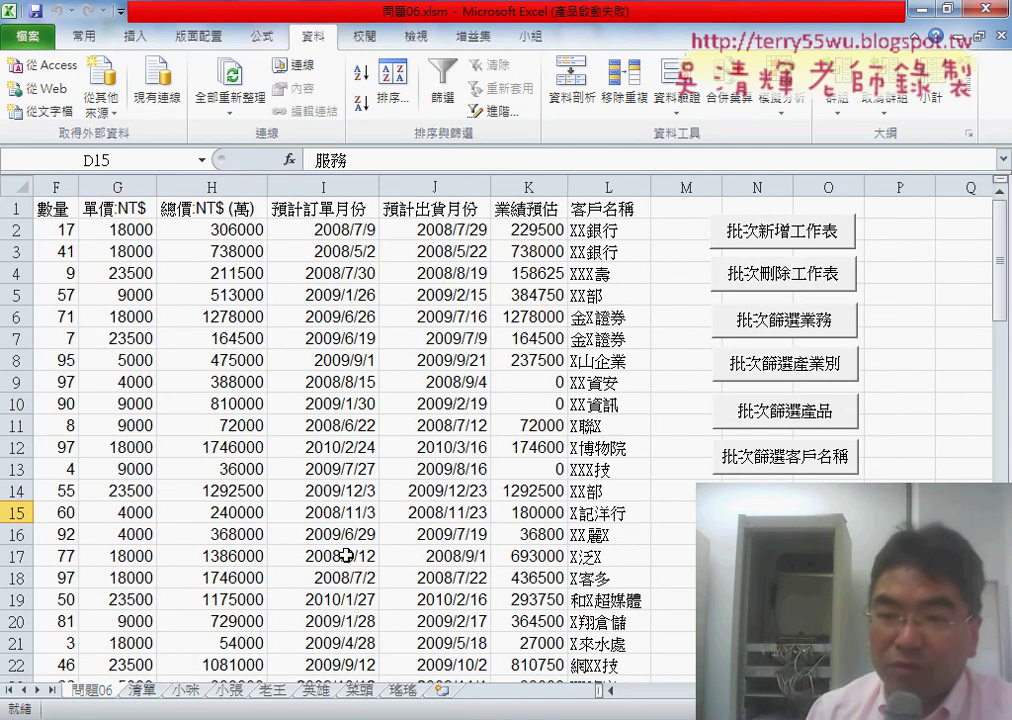
click(775, 289)
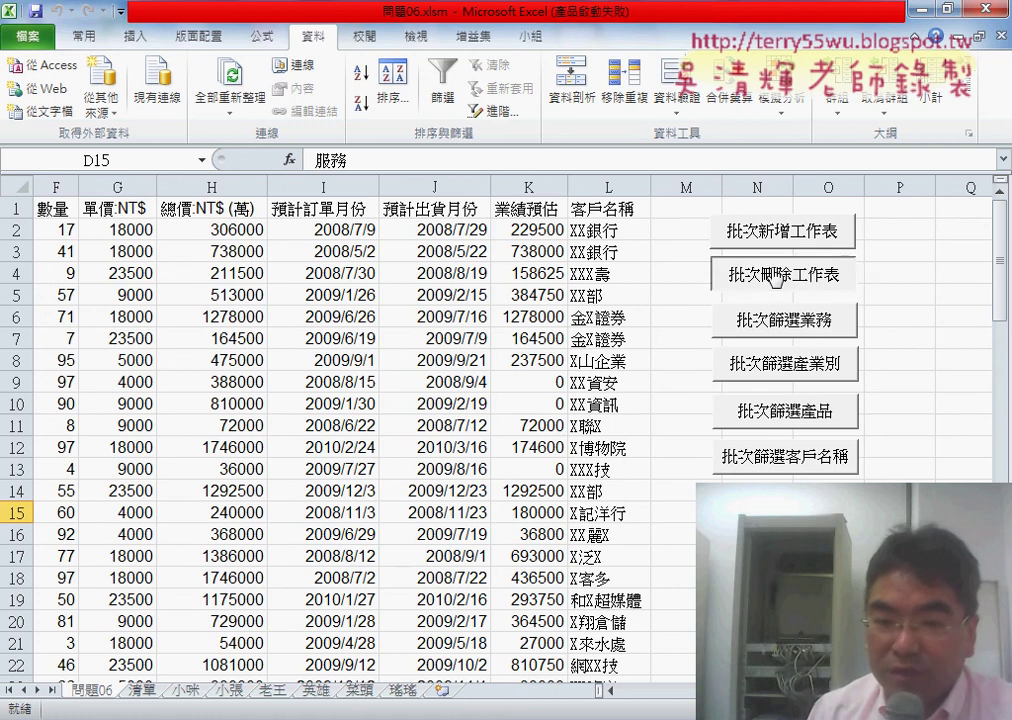
click(776, 236)
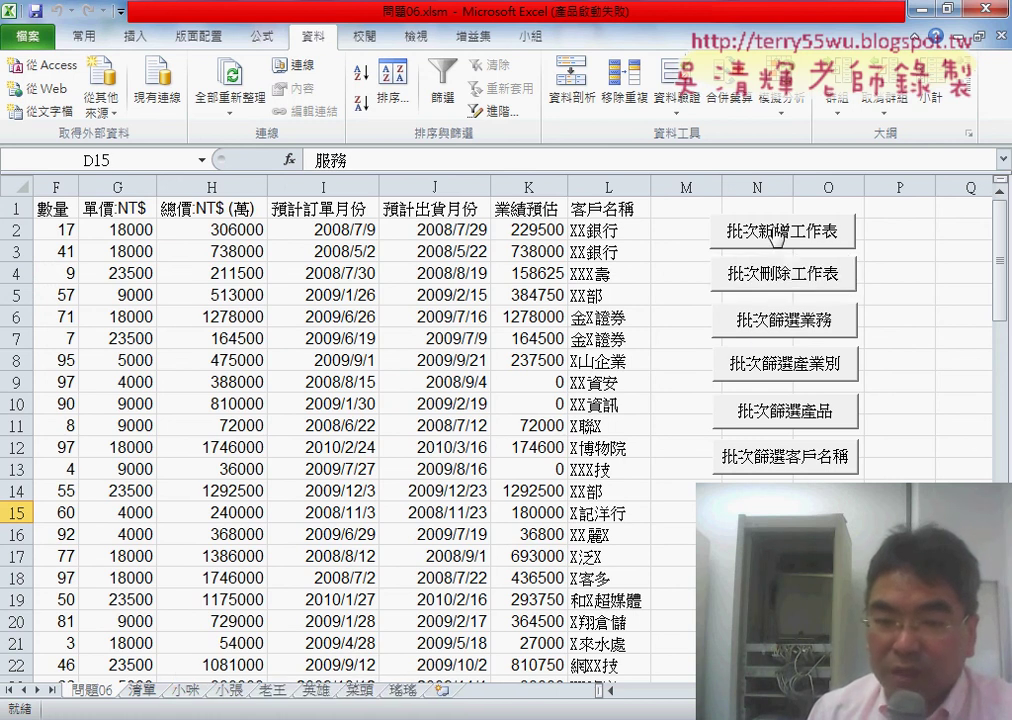
click(790, 287)
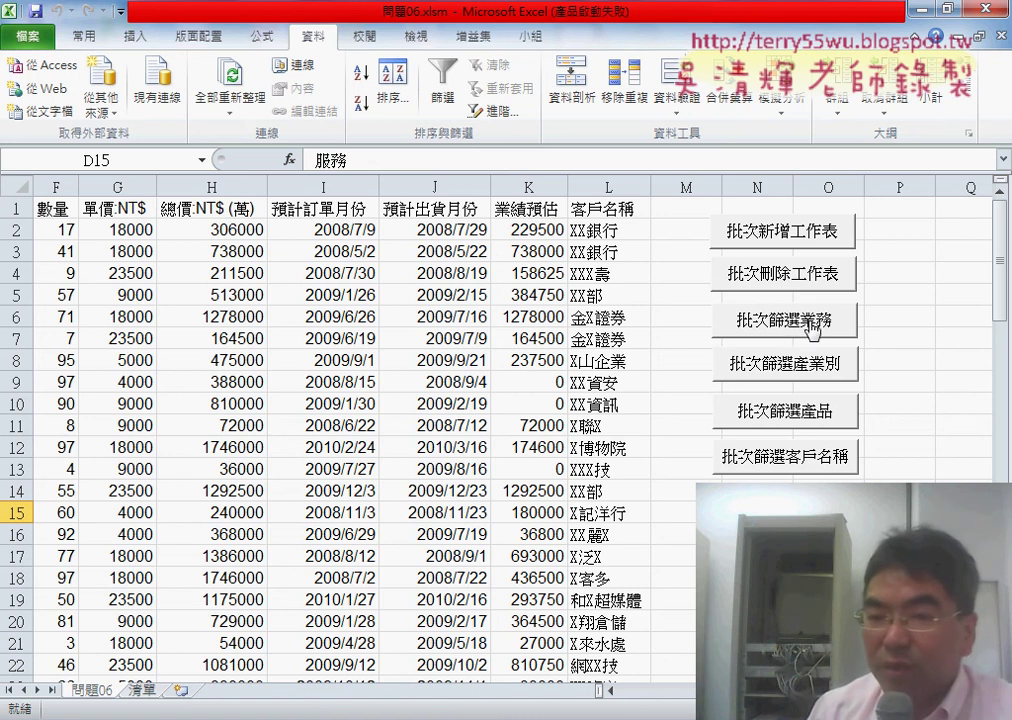
Run 批次篩選業務 and inspect 小咪's 10 orders and the 小張 sheet
click(809, 322)
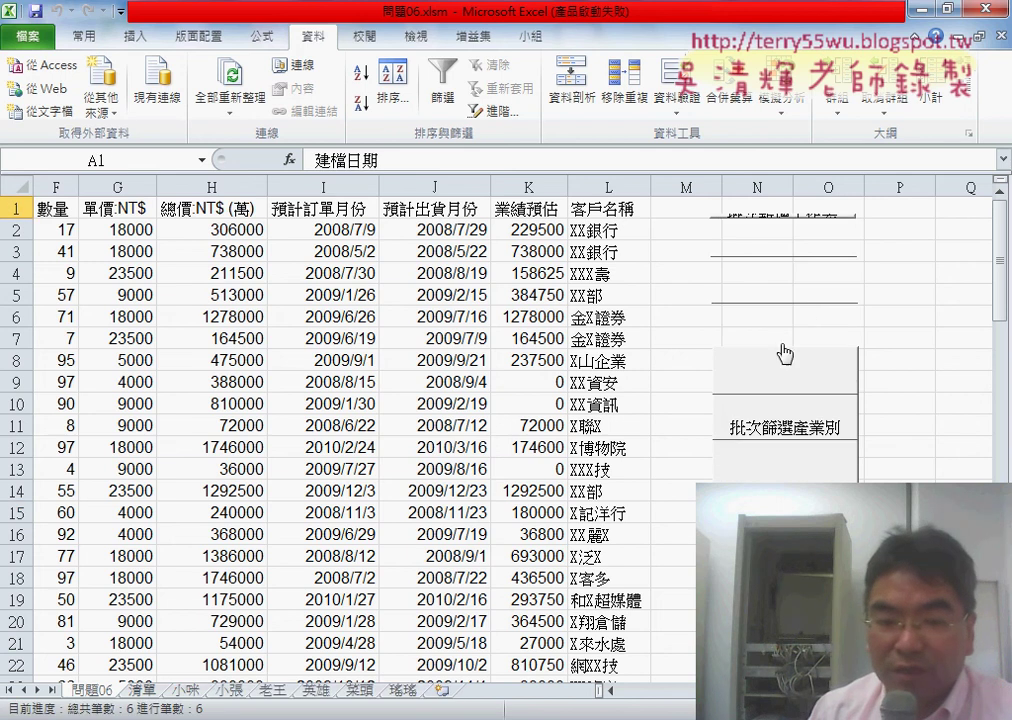
click(185, 694)
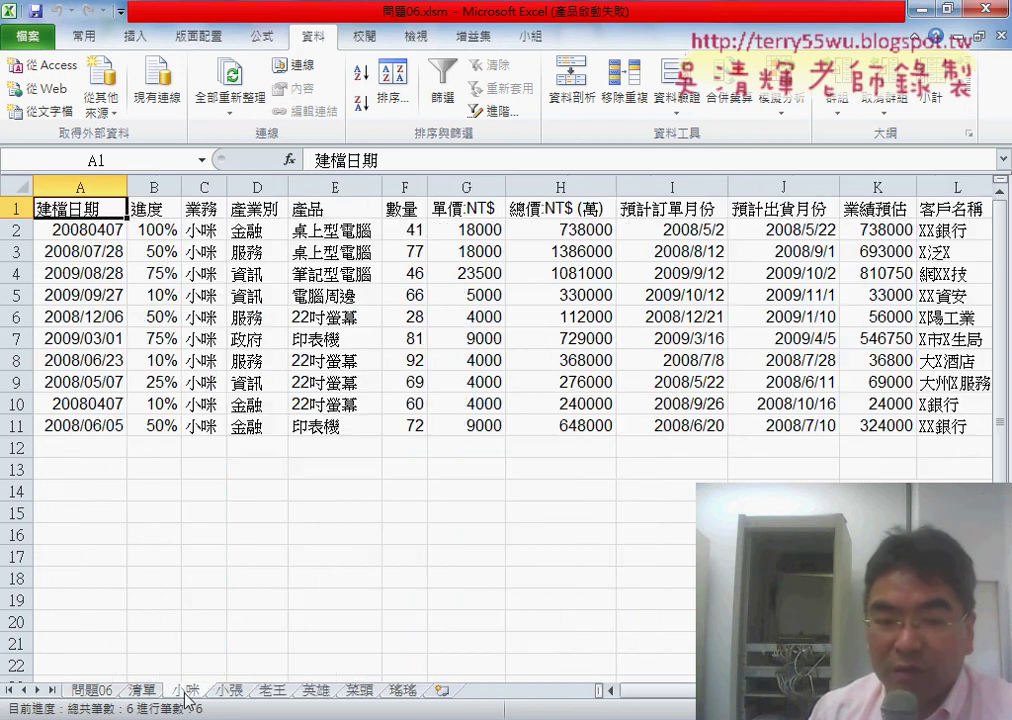
click(237, 692)
click(94, 692)
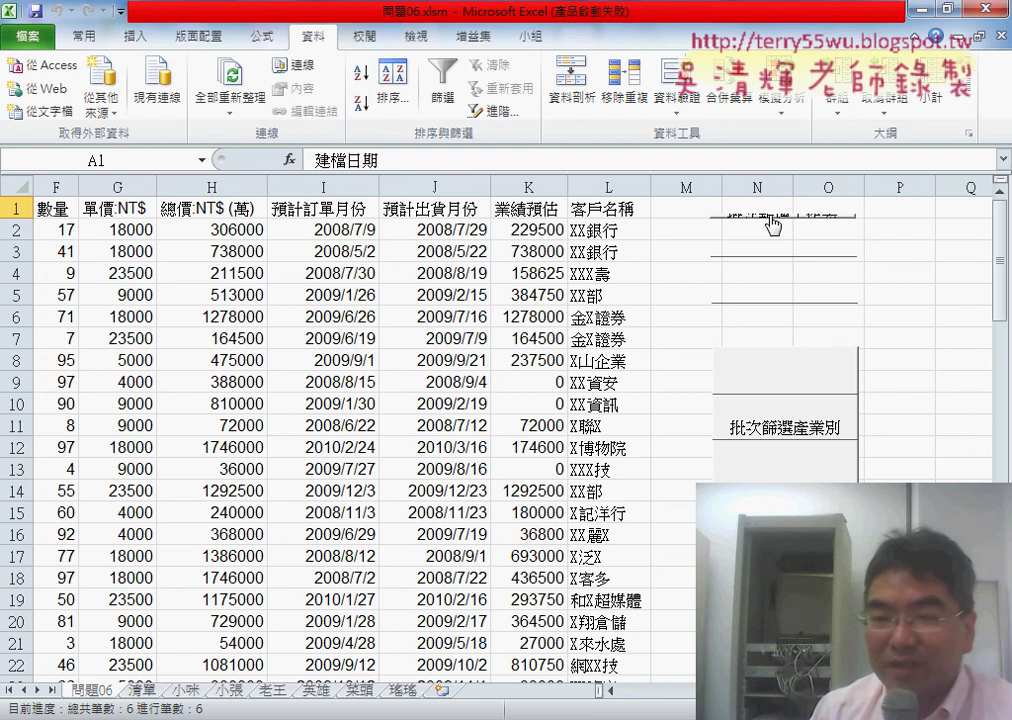
Restore the collapsed batch buttons to a uniform full height
right_click(771, 218)
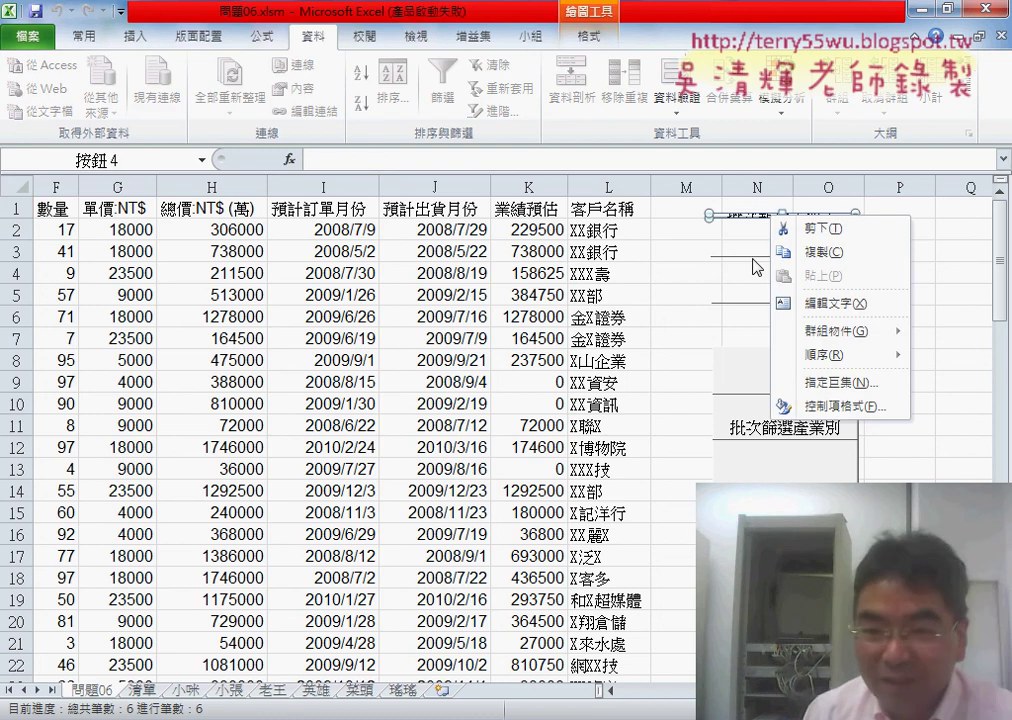
key(Escape)
ctrl+click(755, 257)
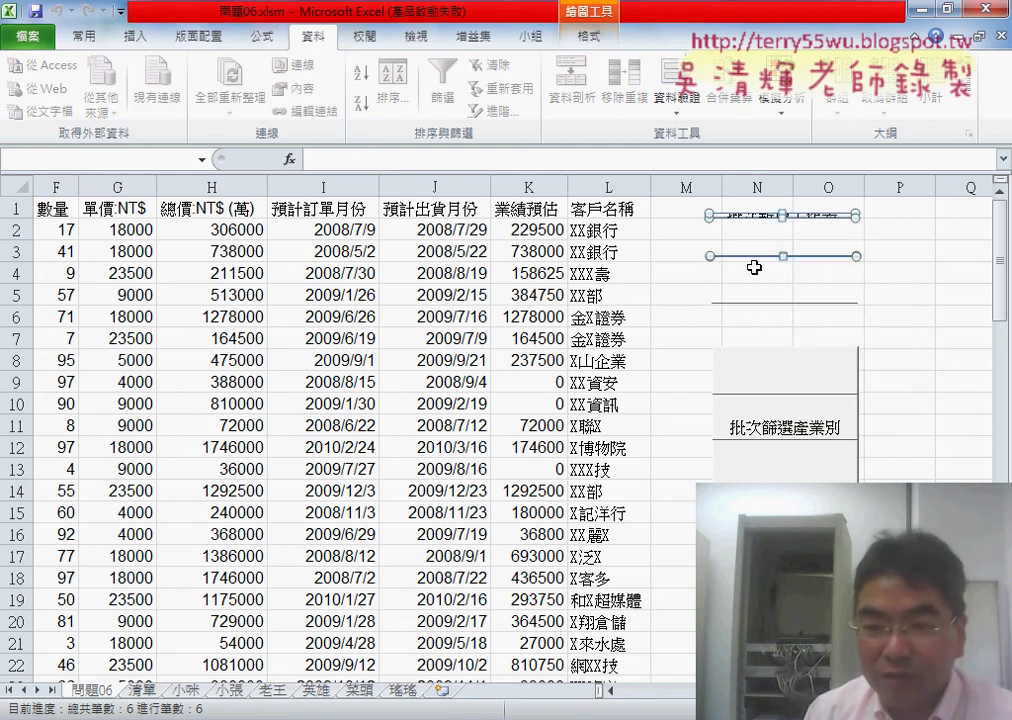
ctrl+click(772, 302)
ctrl+click(762, 372)
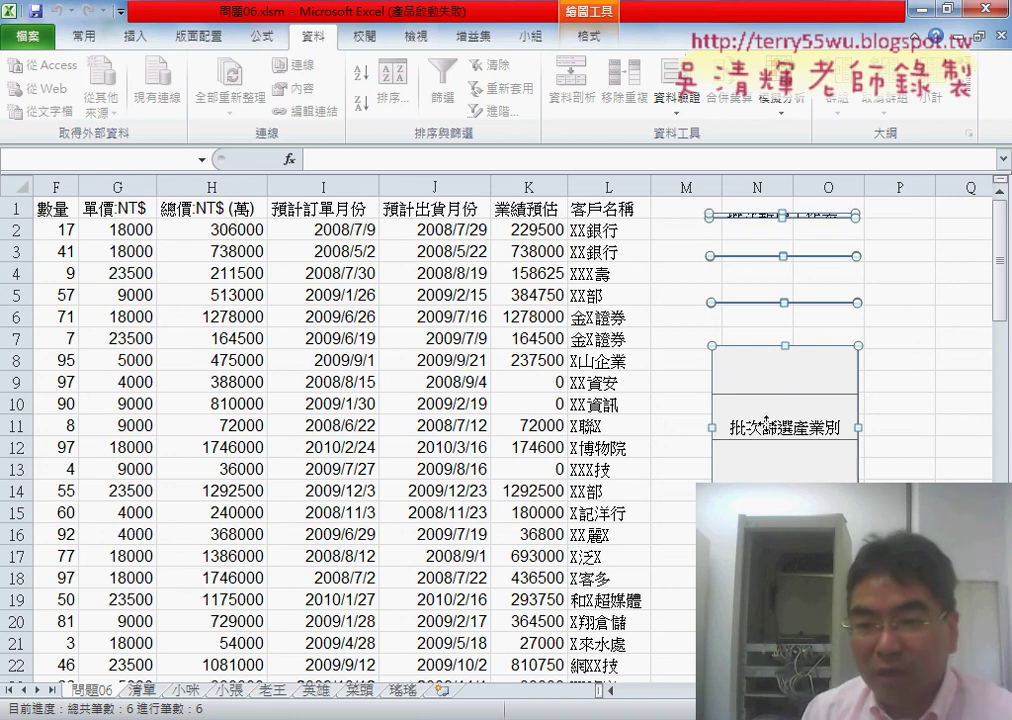
drag(784, 309, 784, 332)
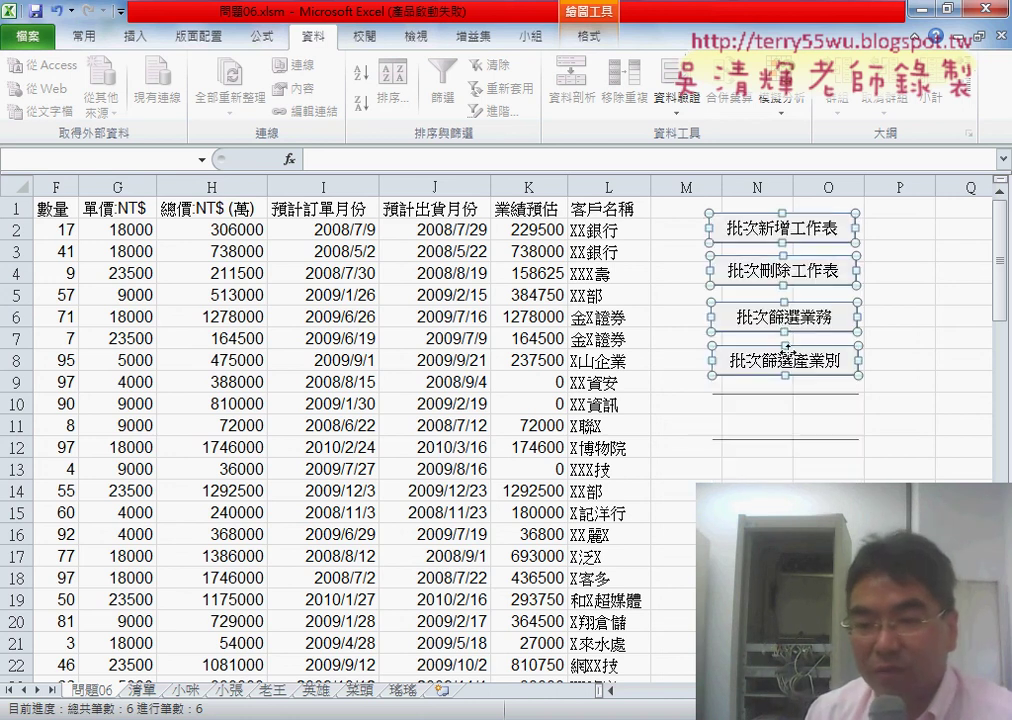
right_click(786, 396)
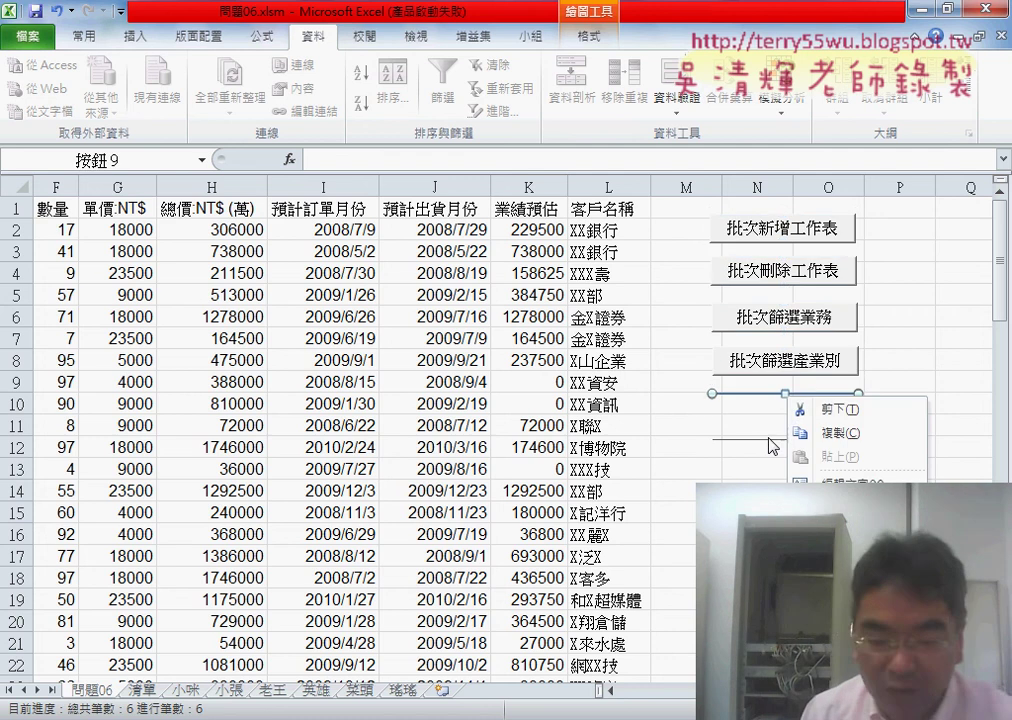
key(Escape)
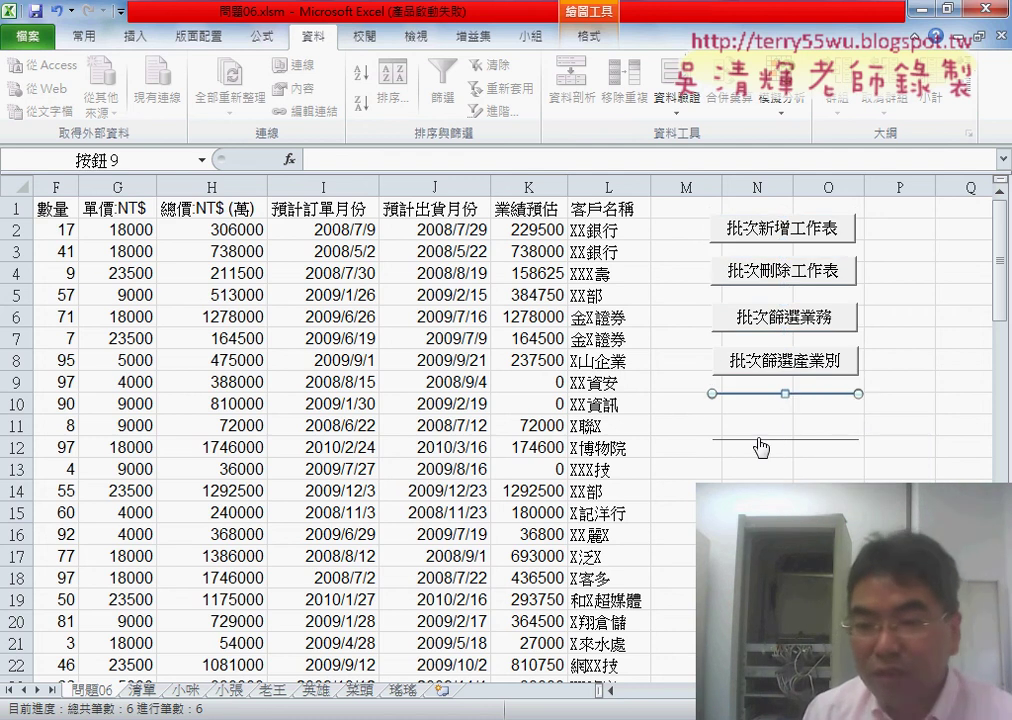
shift+click(763, 439)
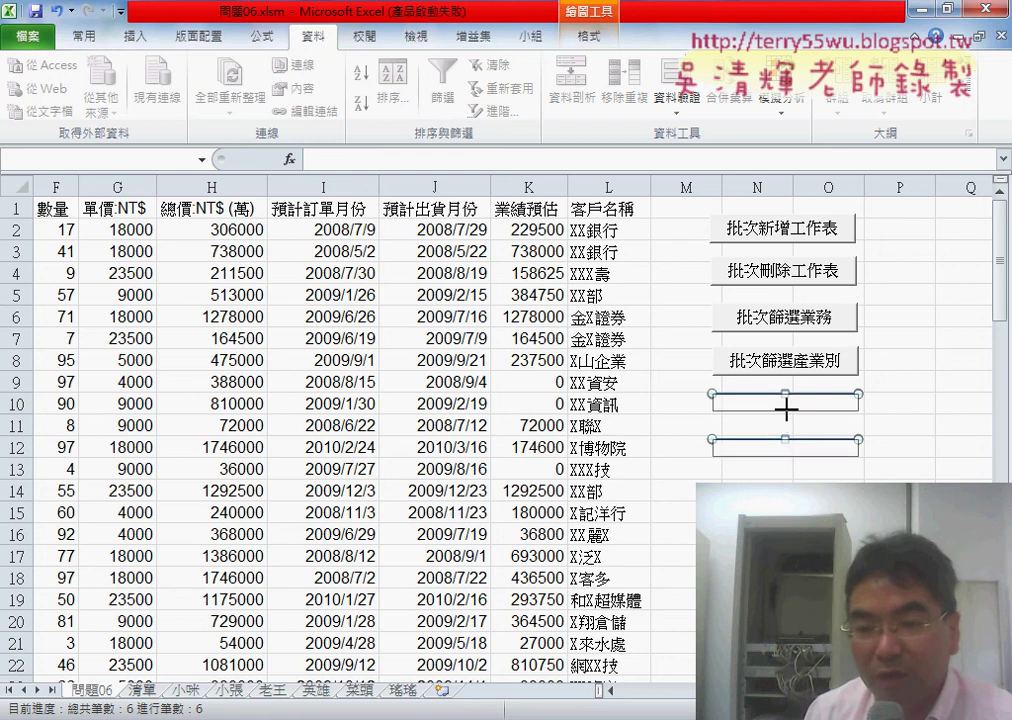
drag(785, 394, 785, 425)
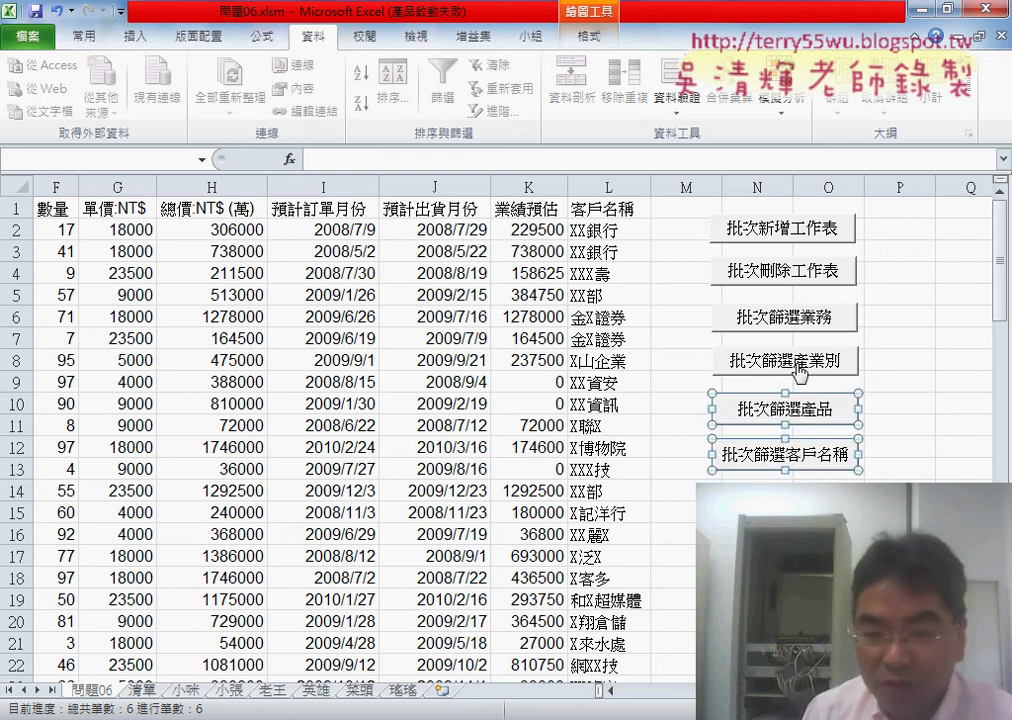
Set all six buttons to 大小位置不隨儲存格改變, then rerun 批次篩選業務
ctrl+click(786, 362)
ctrl+click(785, 317)
ctrl+click(784, 273)
ctrl+click(785, 228)
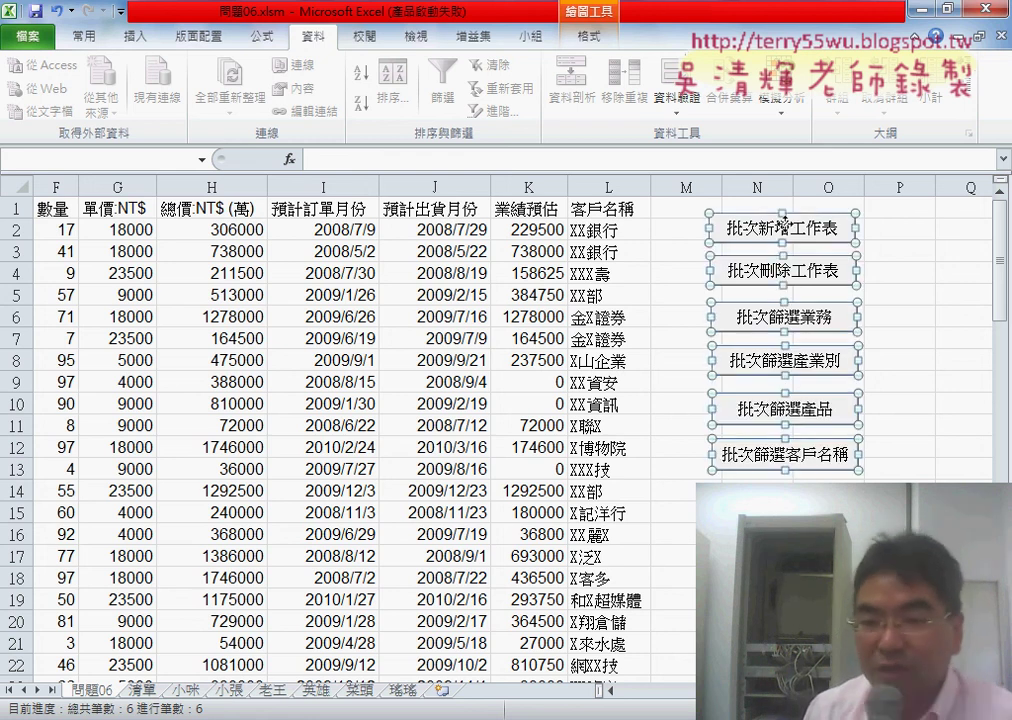
right_click(787, 226)
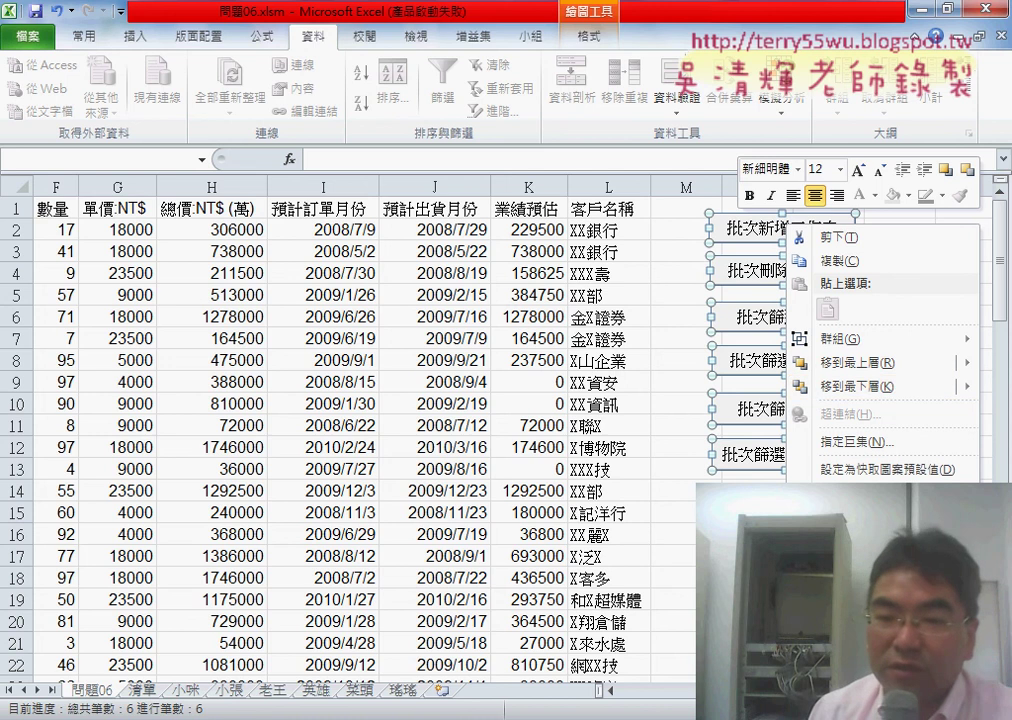
click(850, 497)
drag(845, 330, 600, 277)
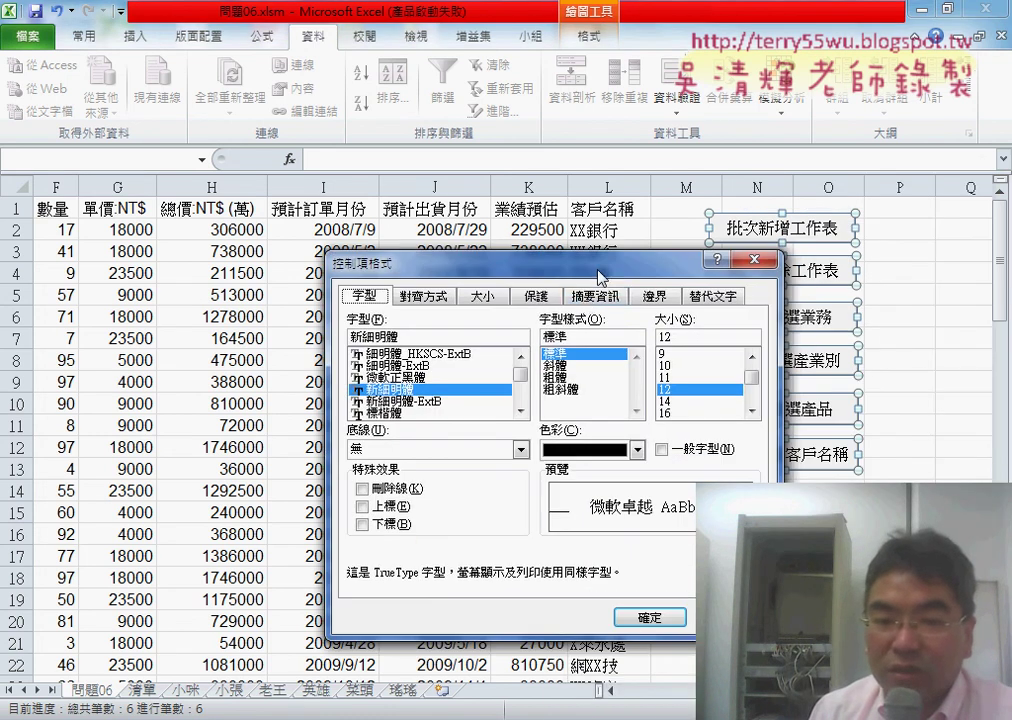
click(594, 297)
click(432, 374)
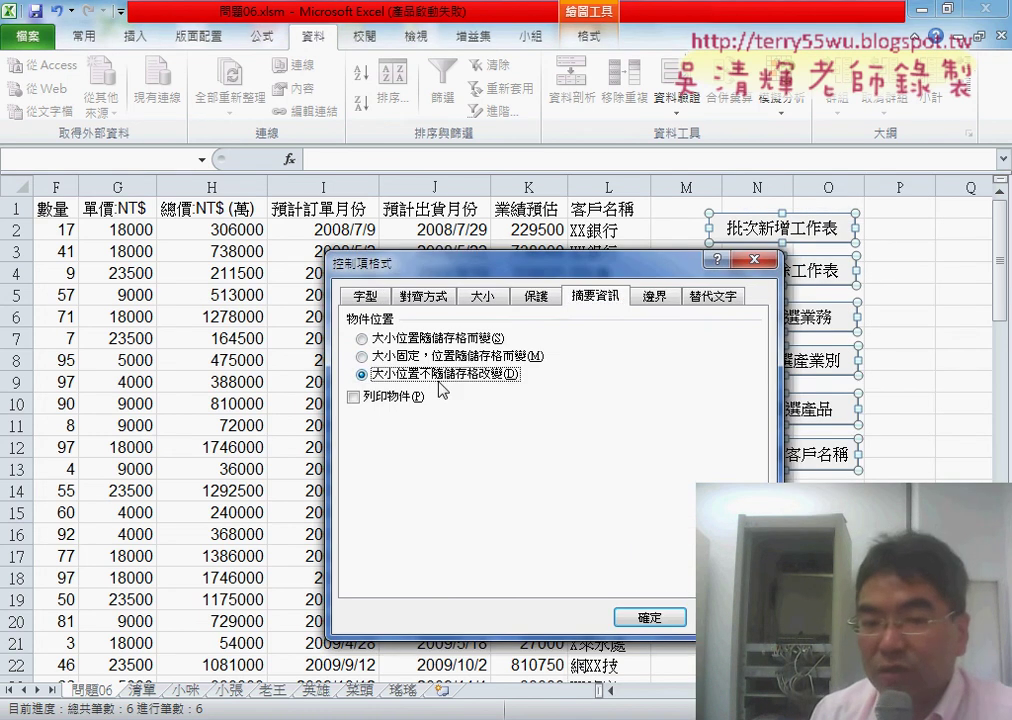
click(662, 621)
key(Escape)
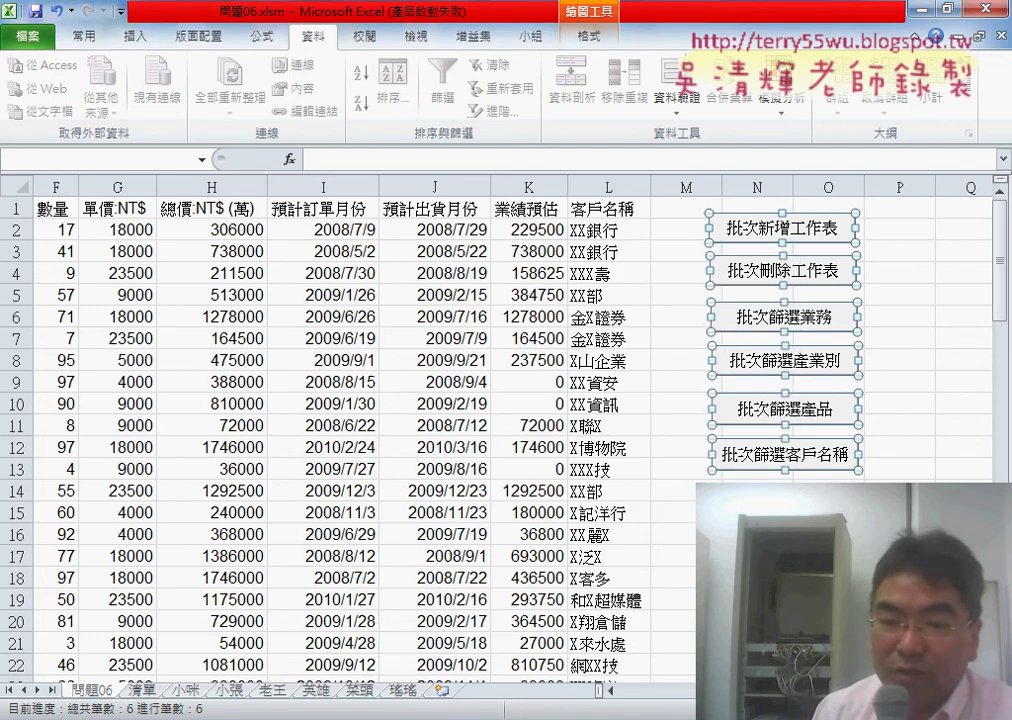
click(790, 320)
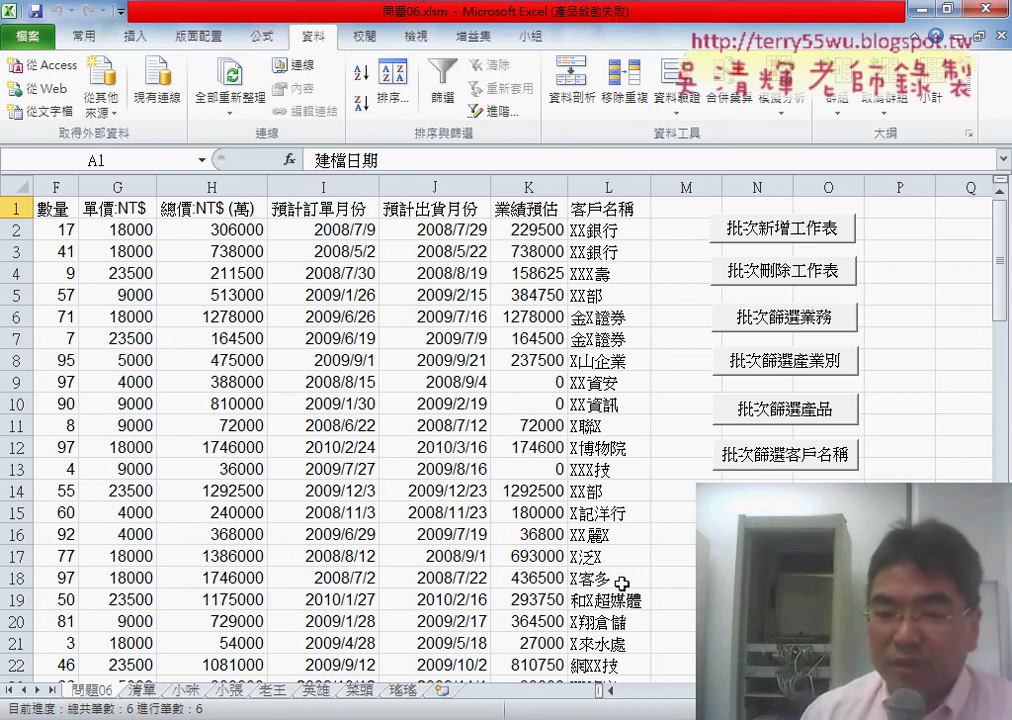
Circle the six buttons, browse the 小咪 to 瑤瑤 sheets, then run 批次刪除工作表 from 問題06
mouse_move(736, 482)
mouse_down()
mouse_move(690, 278)
mouse_move(850, 468)
mouse_up()
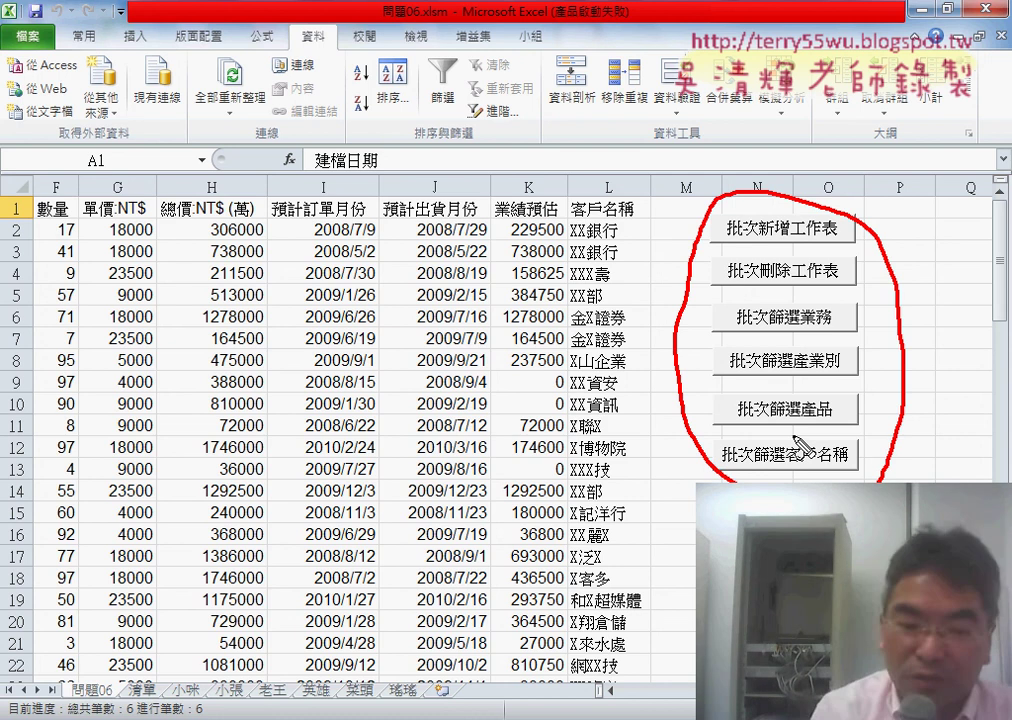
key(Escape)
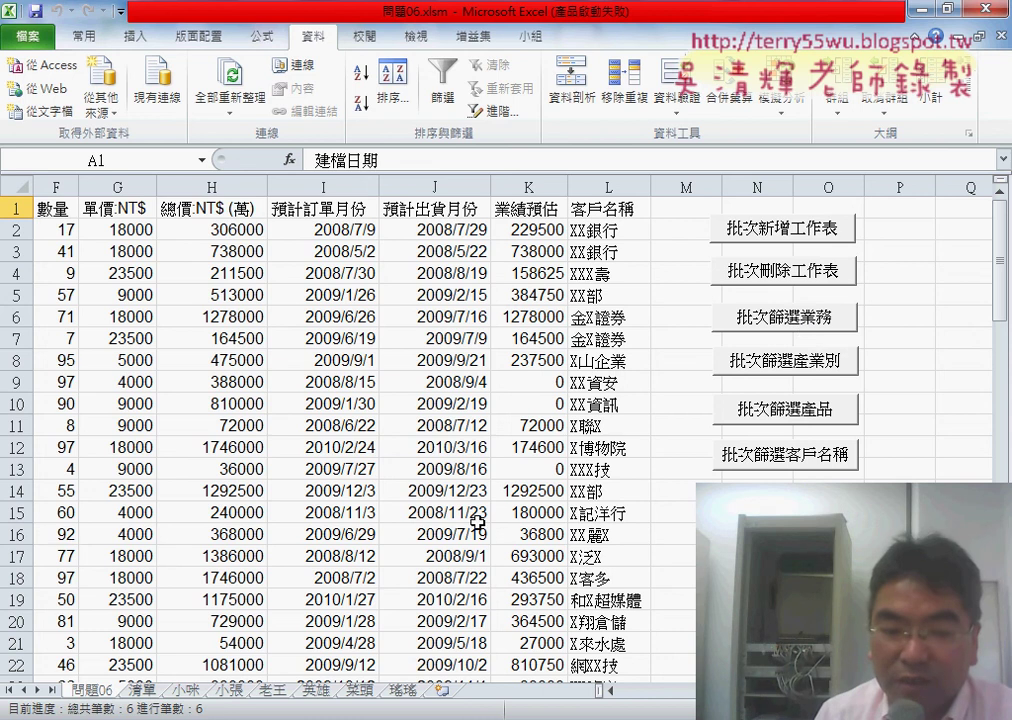
click(178, 692)
click(224, 692)
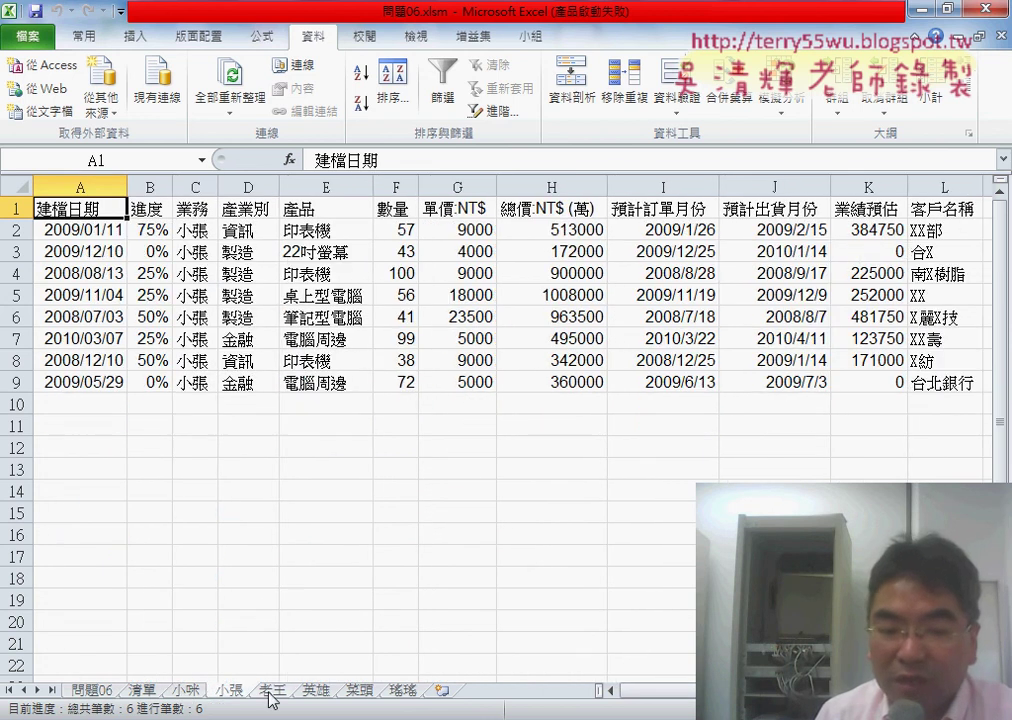
click(272, 692)
click(333, 692)
click(406, 692)
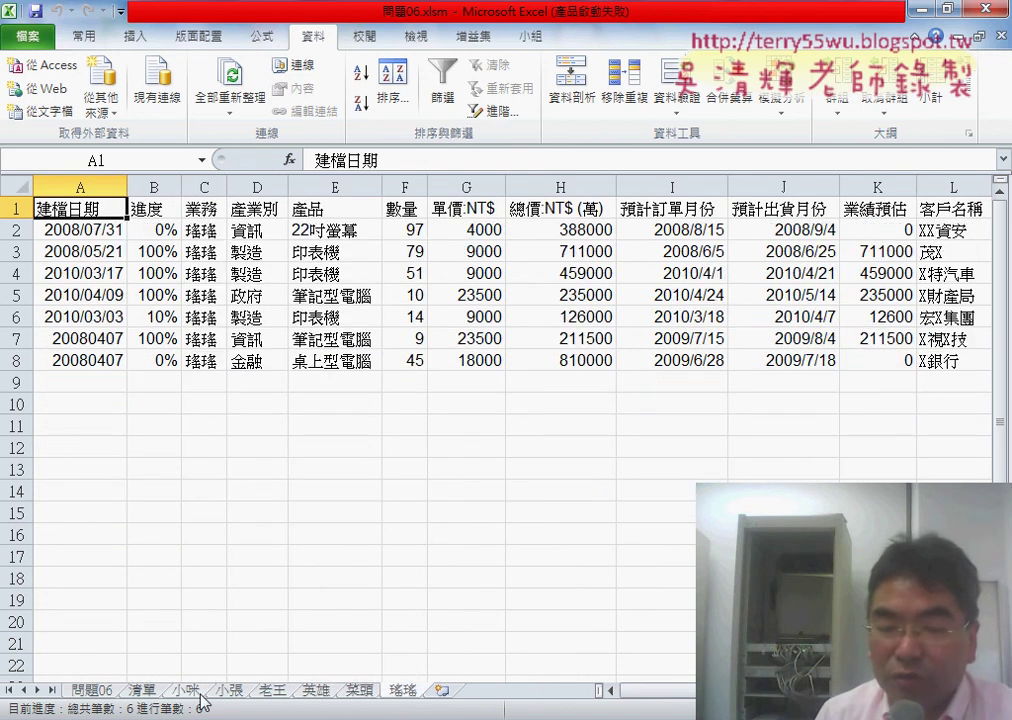
click(100, 692)
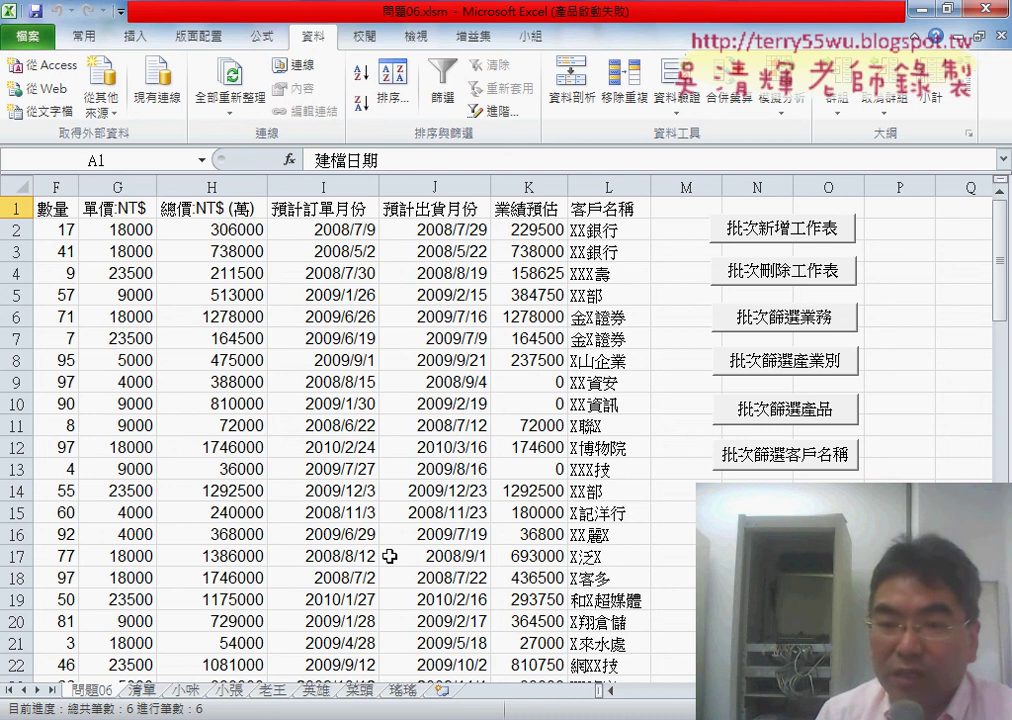
click(760, 270)
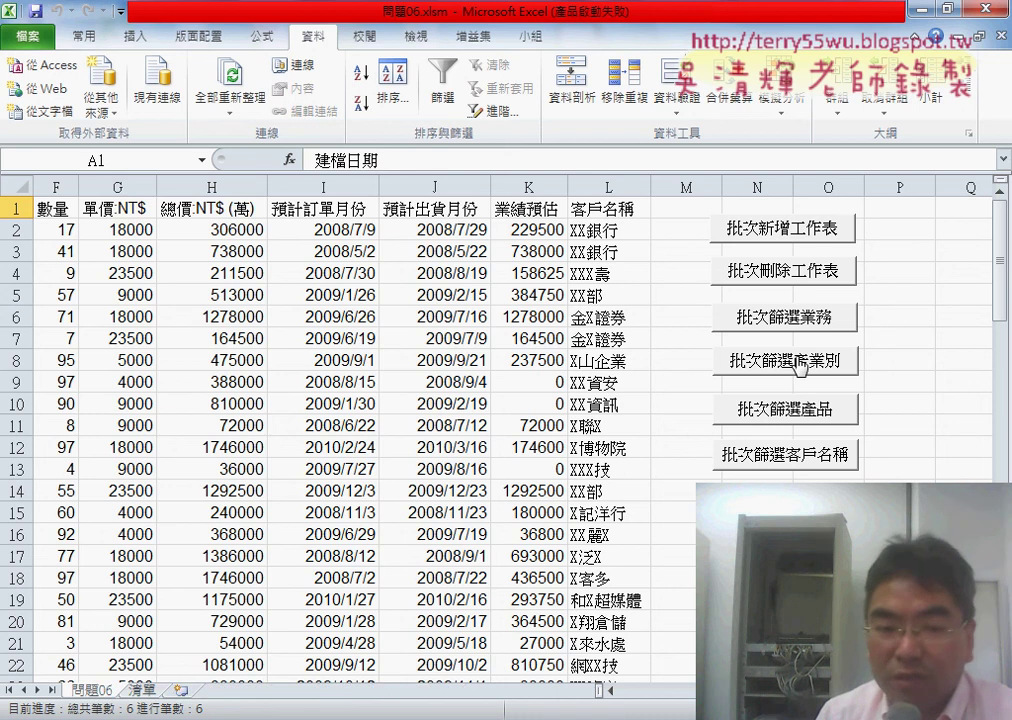
On the 清單 sheet, review the salesperson, industry, product and customer name lists in columns A–D
click(140, 690)
click(105, 186)
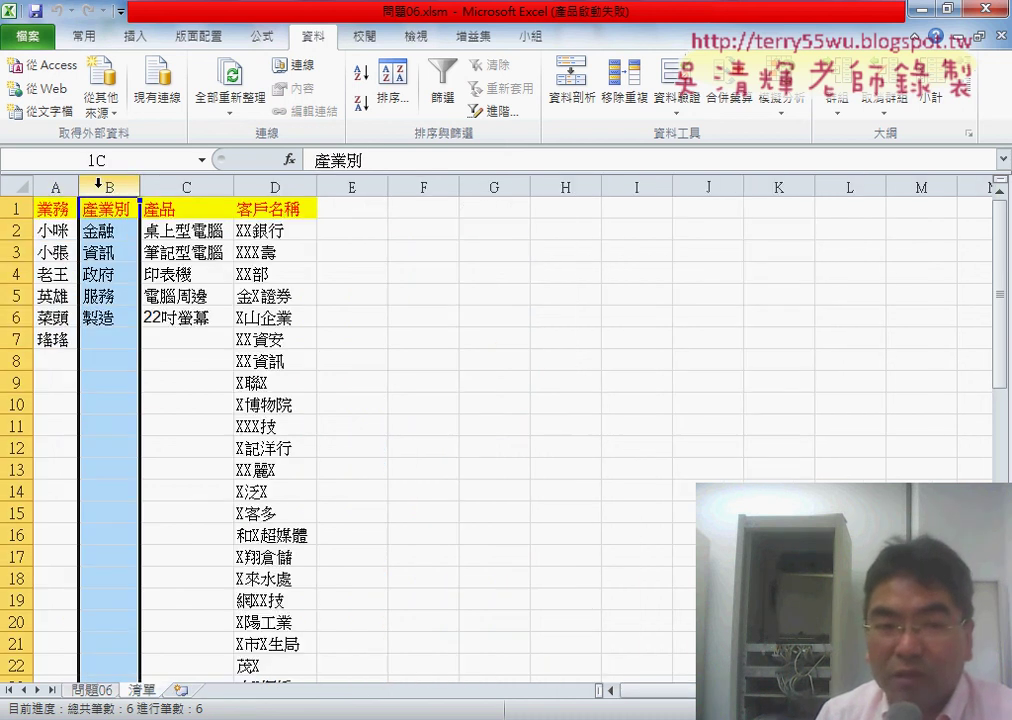
click(175, 184)
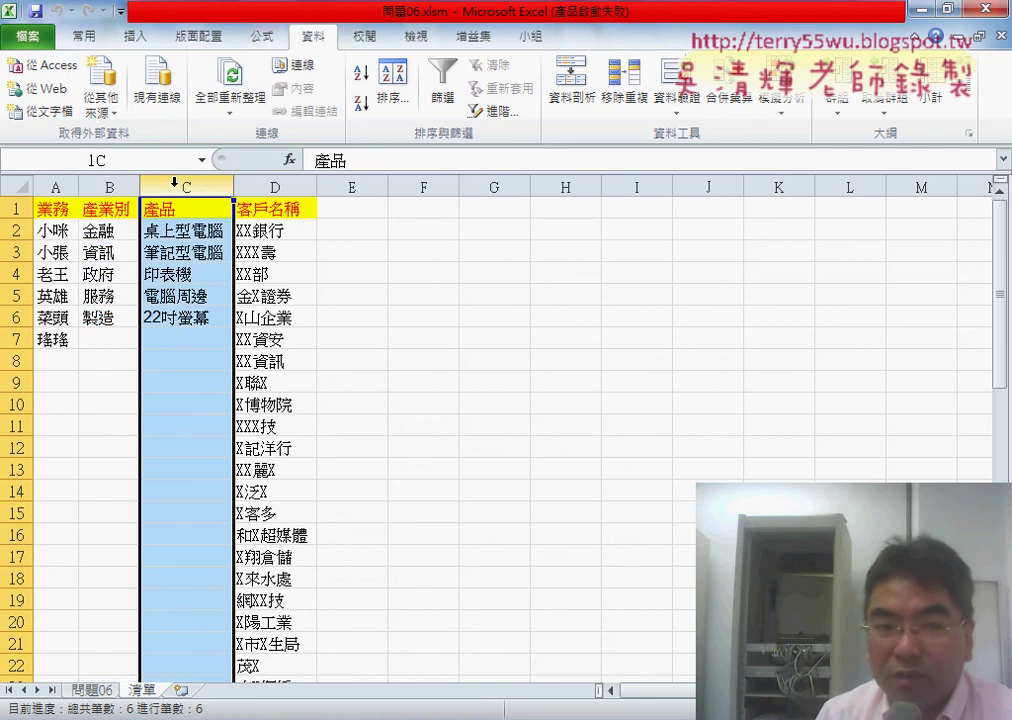
click(275, 186)
click(57, 189)
click(92, 690)
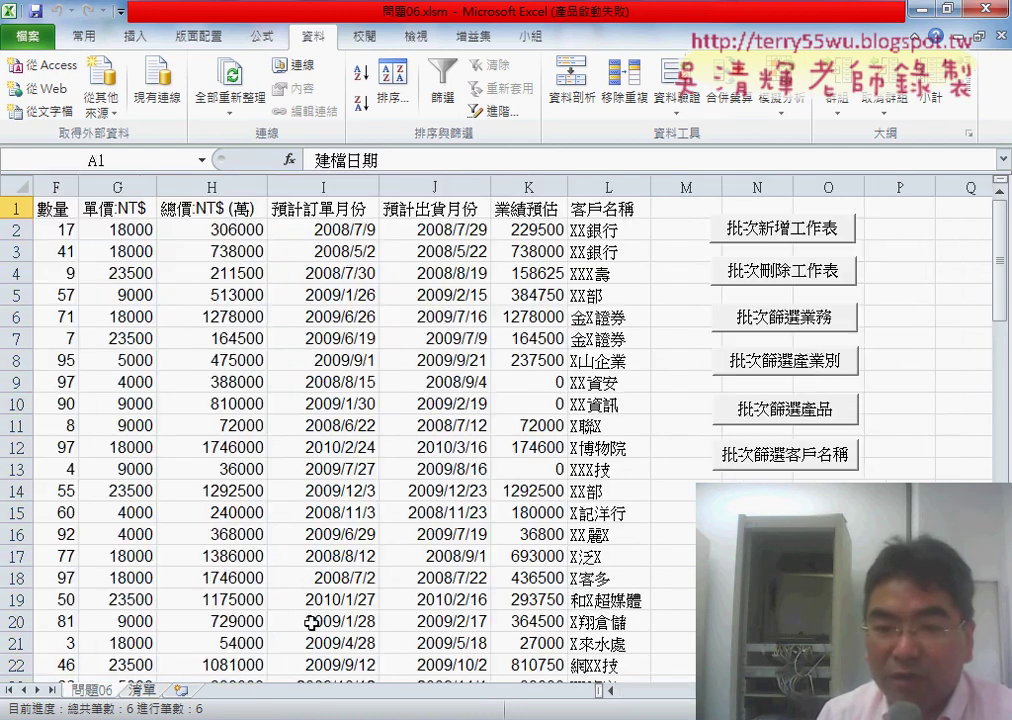
Split 問題06 into industry sheets (金融, 資訊, 政府, 服務, 製造), review them, then split by product
click(805, 361)
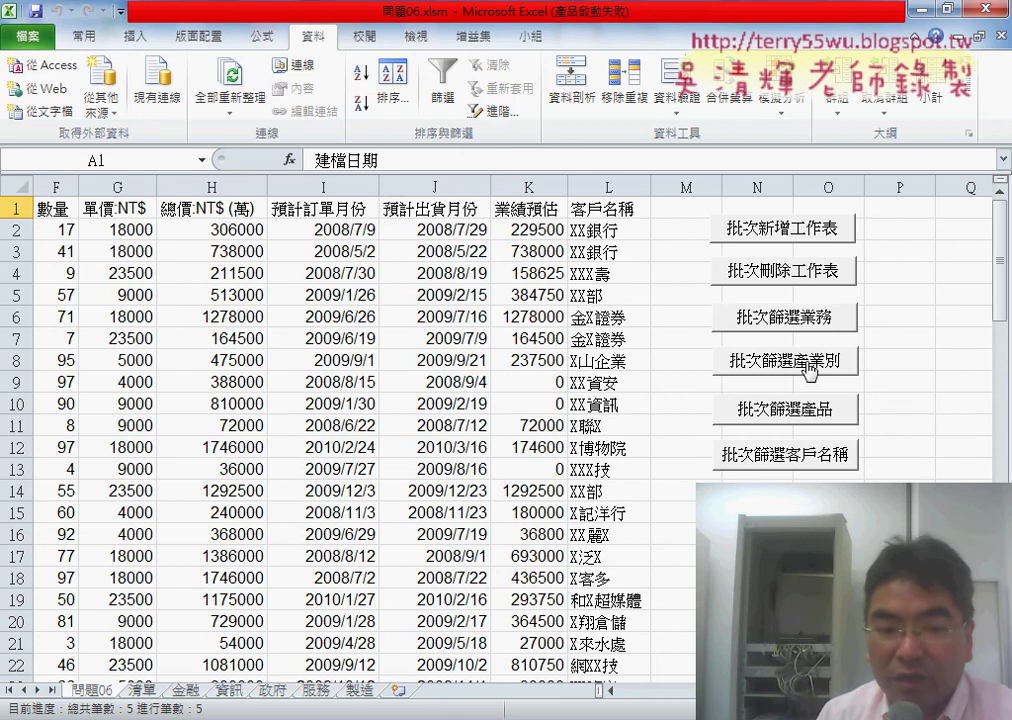
click(188, 690)
click(230, 690)
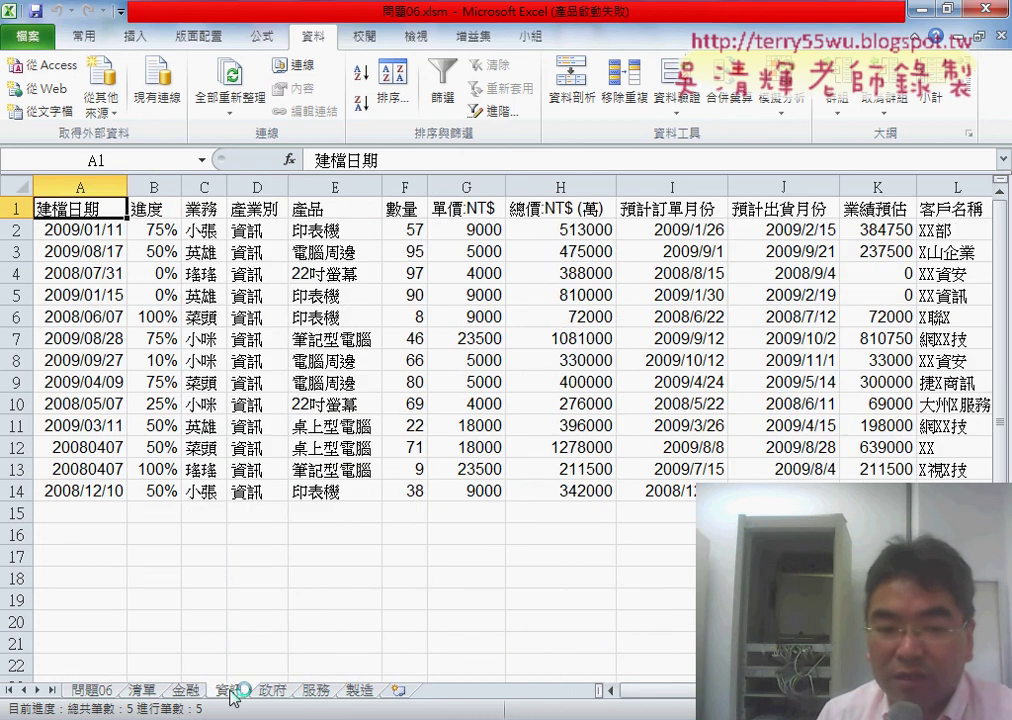
click(274, 690)
click(313, 690)
click(357, 690)
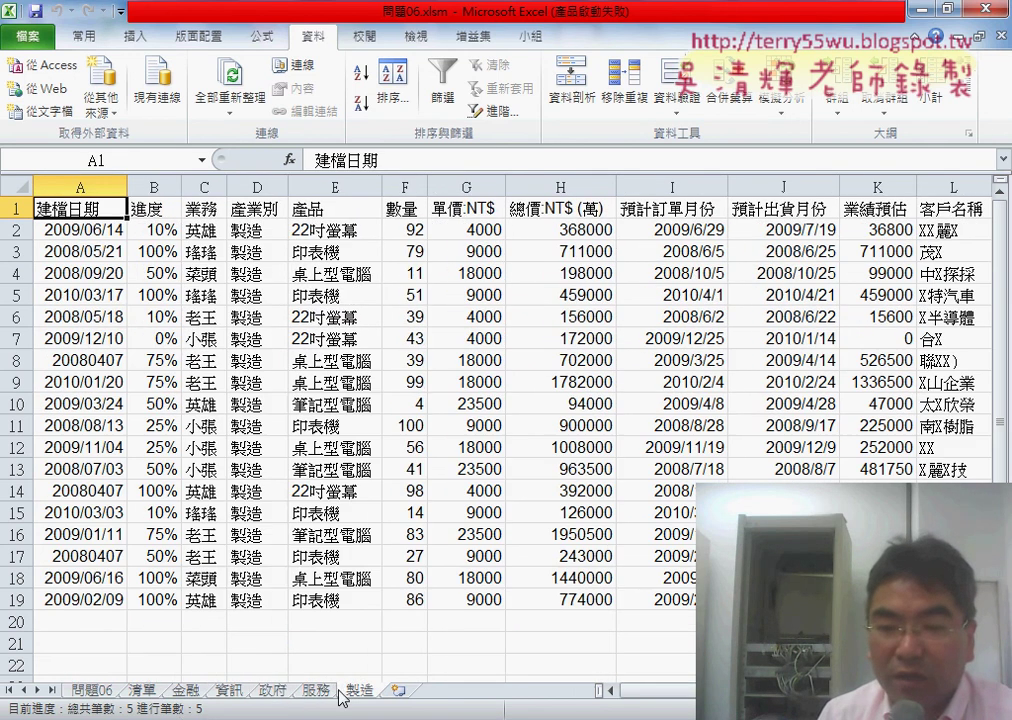
click(92, 690)
click(790, 408)
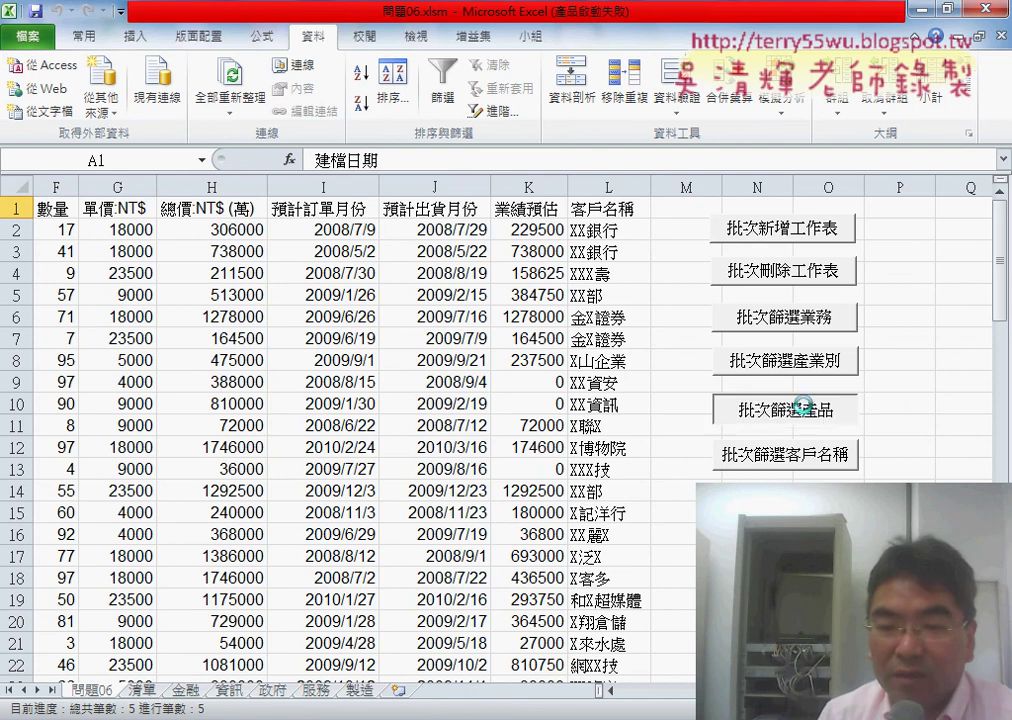
Split 問題06 by customer name, browse the customer sheets, then re-split it by salesperson
click(800, 460)
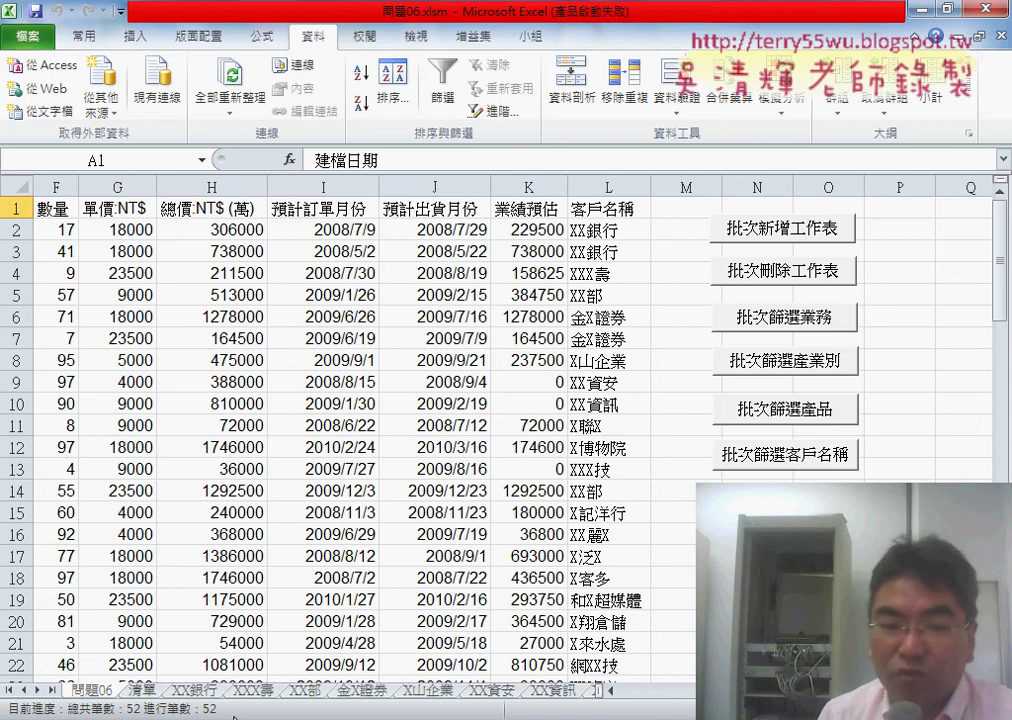
click(192, 690)
click(250, 690)
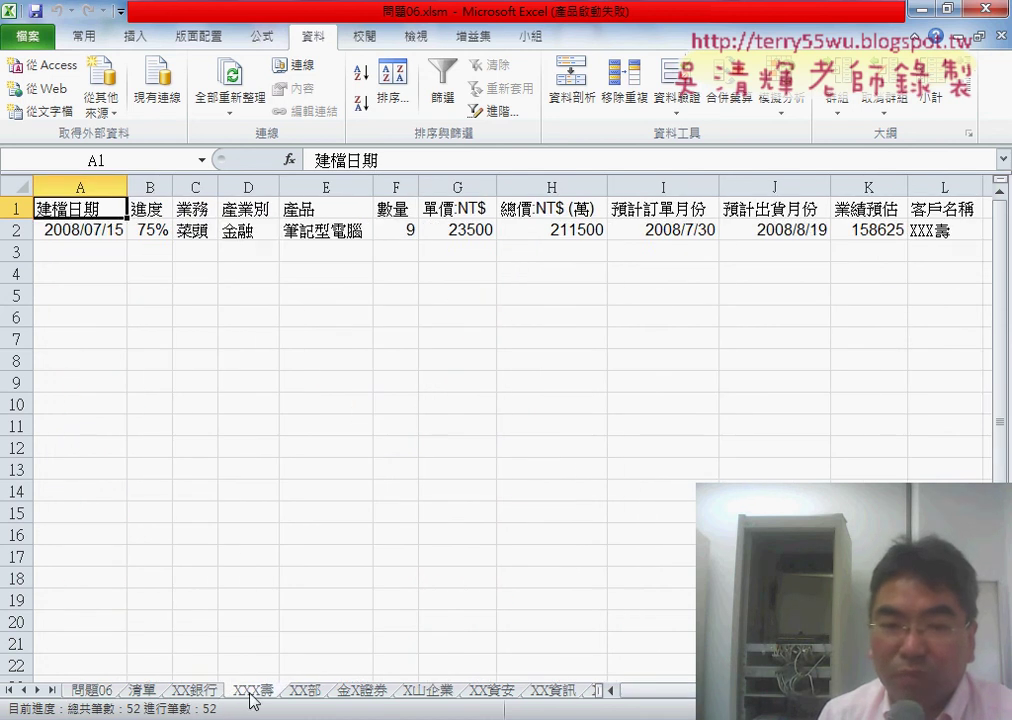
click(303, 690)
click(375, 692)
click(432, 691)
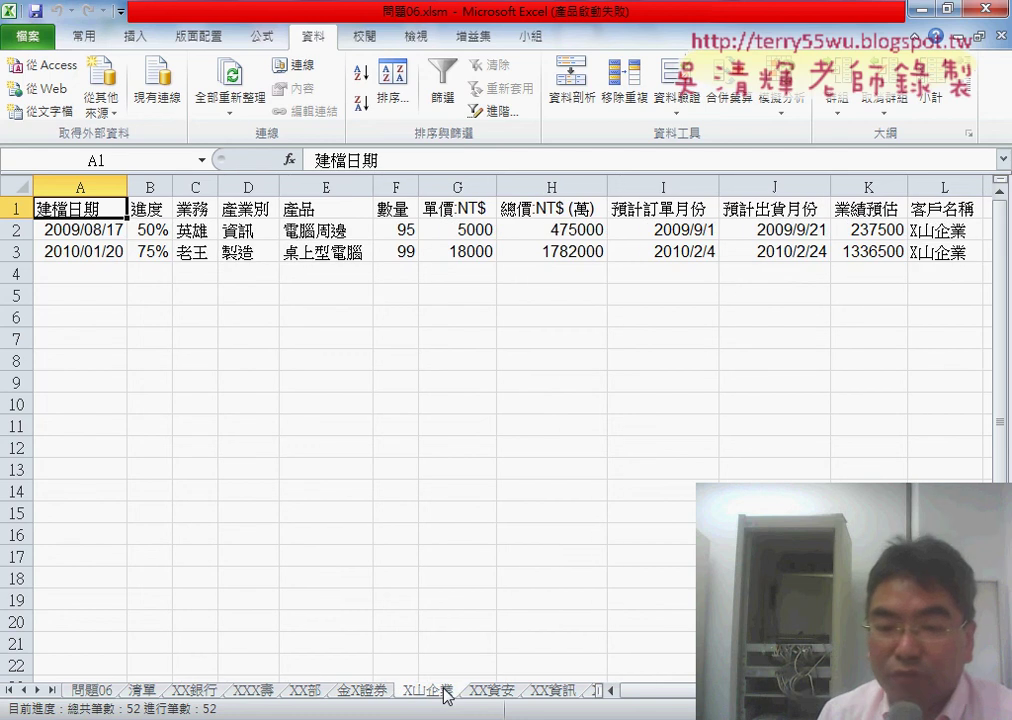
click(495, 691)
click(555, 692)
click(92, 690)
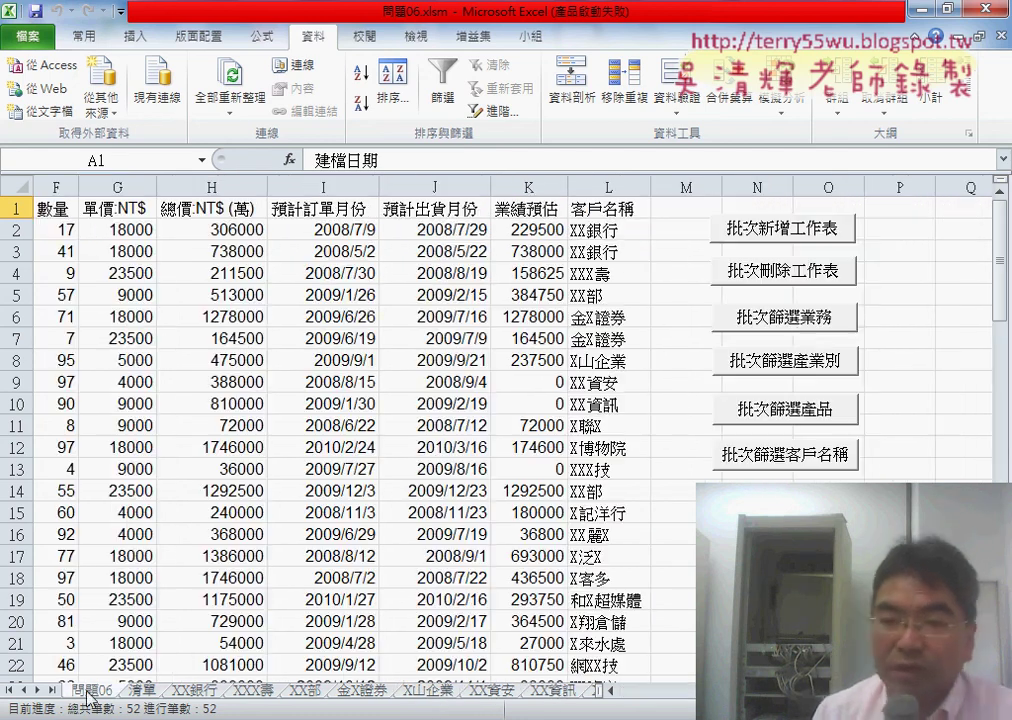
click(803, 330)
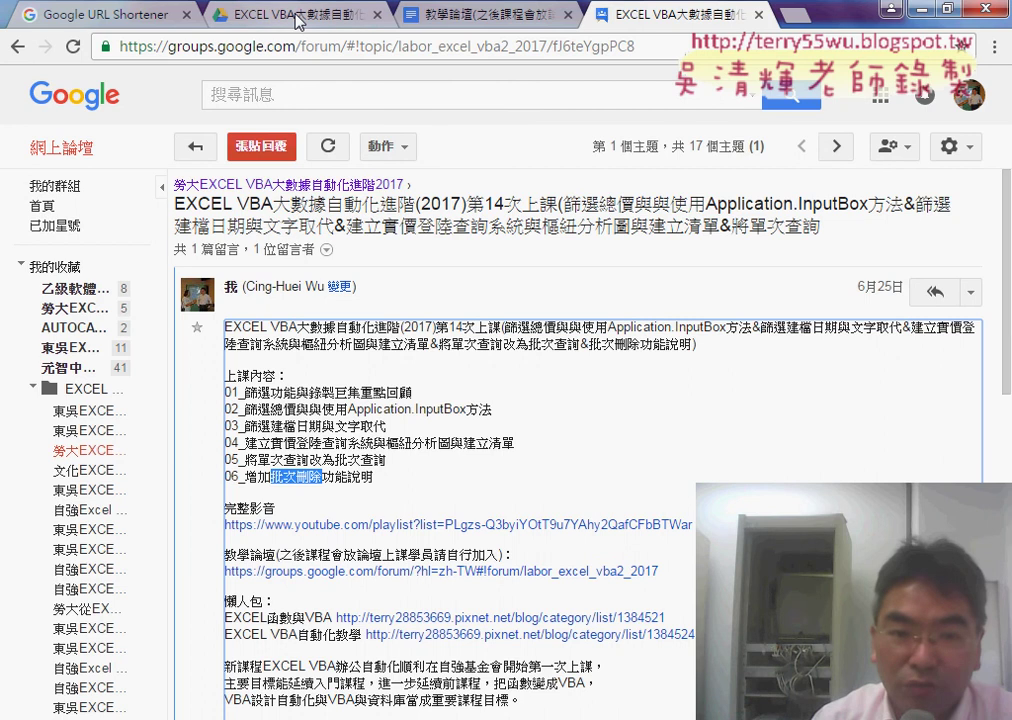
In the Google Drive course page, open the _雲端白板畫面 folder
click(262, 17)
double_click(373, 255)
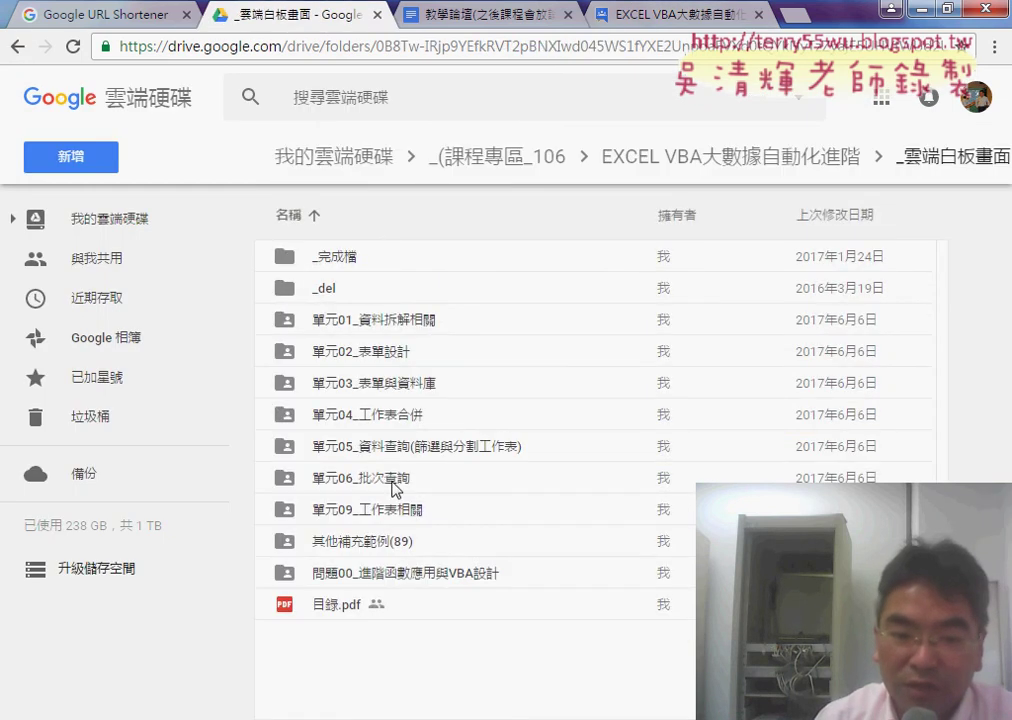
click(393, 480)
double_click(431, 479)
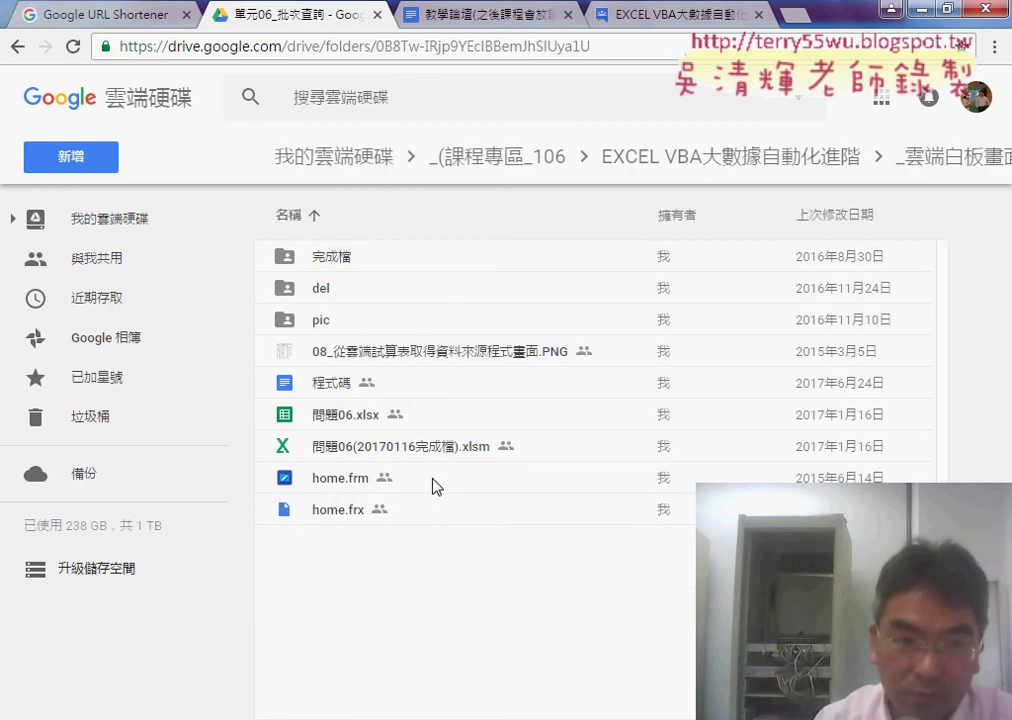
click(17, 46)
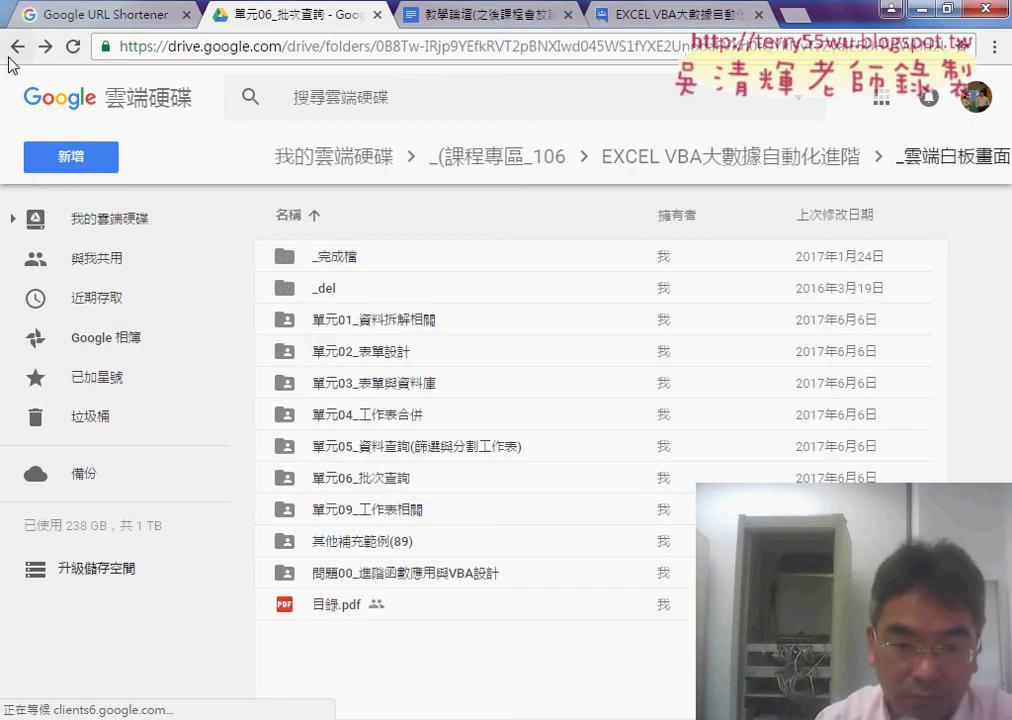